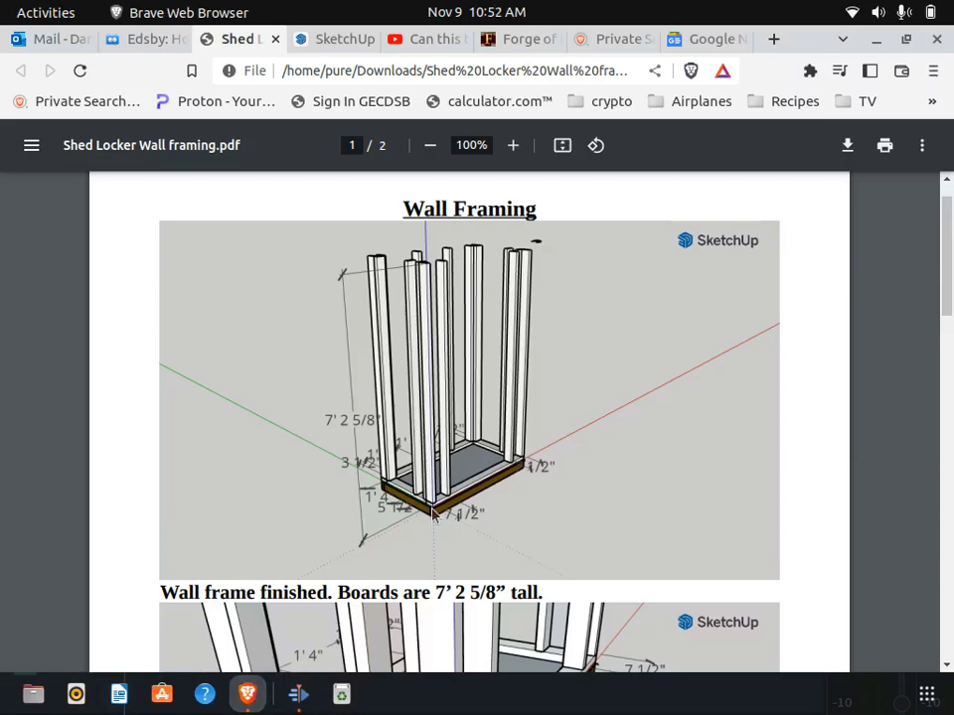
Step: Scroll through the Shed Locker Wall framing PDF
scroll(432, 512, "up", 1)
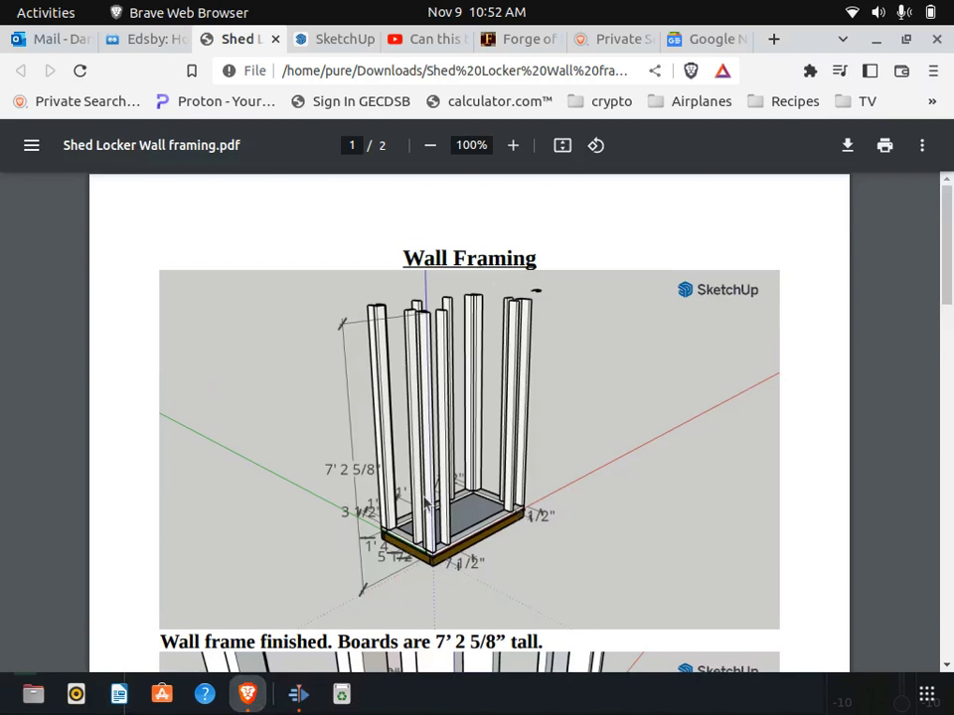
scroll(425, 500, "down", 2)
scroll(453, 469, "down", 6)
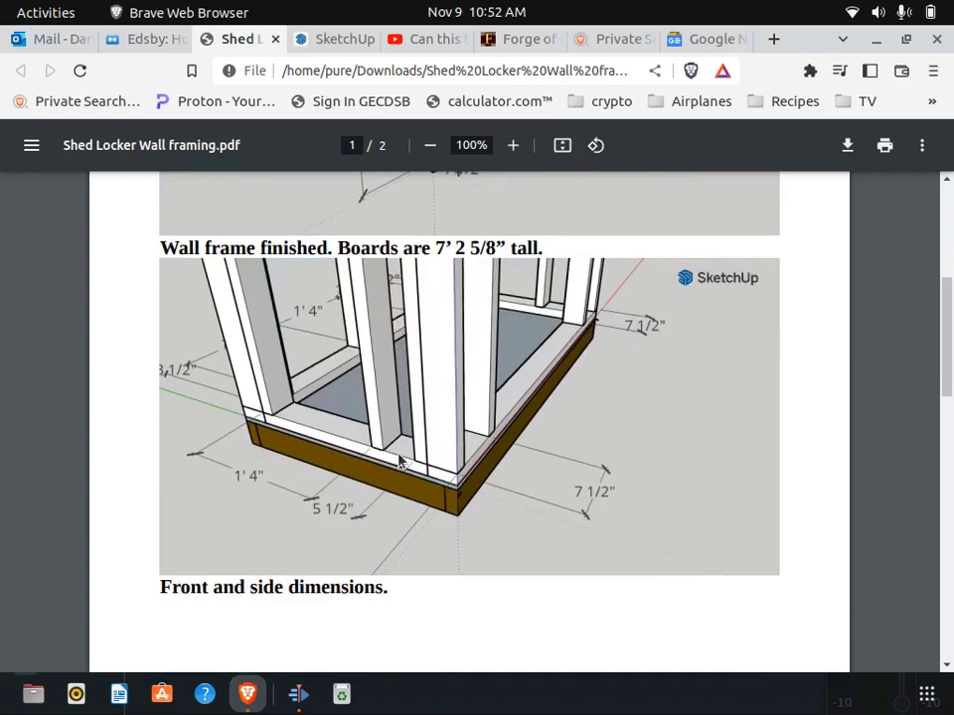
scroll(401, 460, "up", 7)
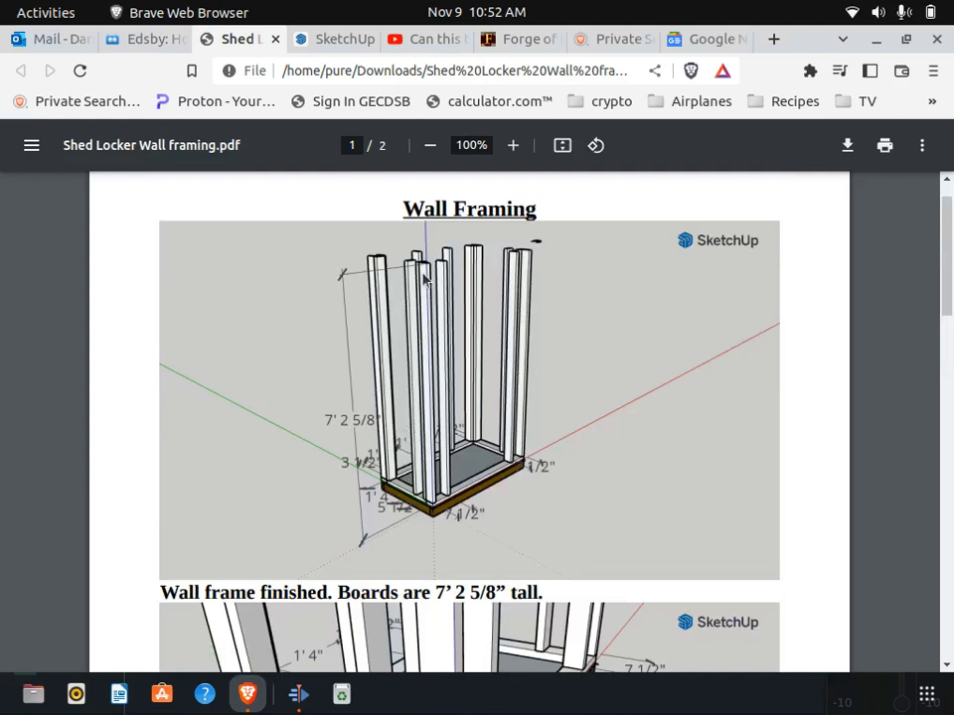
Step: Start a 1.5" stud rectangle in SketchUp, then cancel it and return to the PDF
left_click(333, 39)
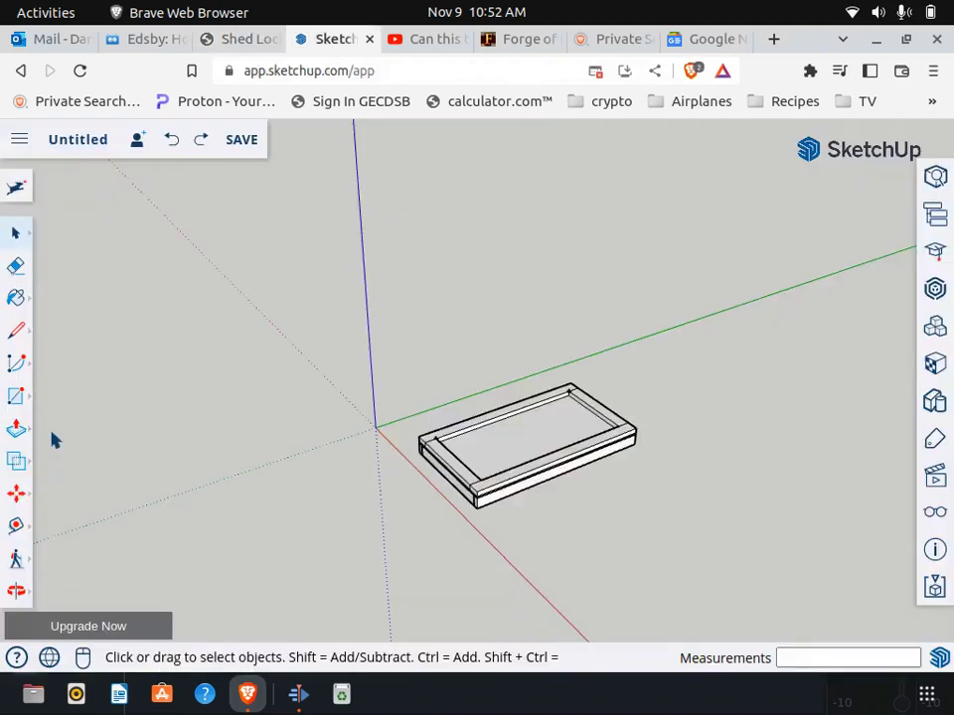
left_click(16, 396)
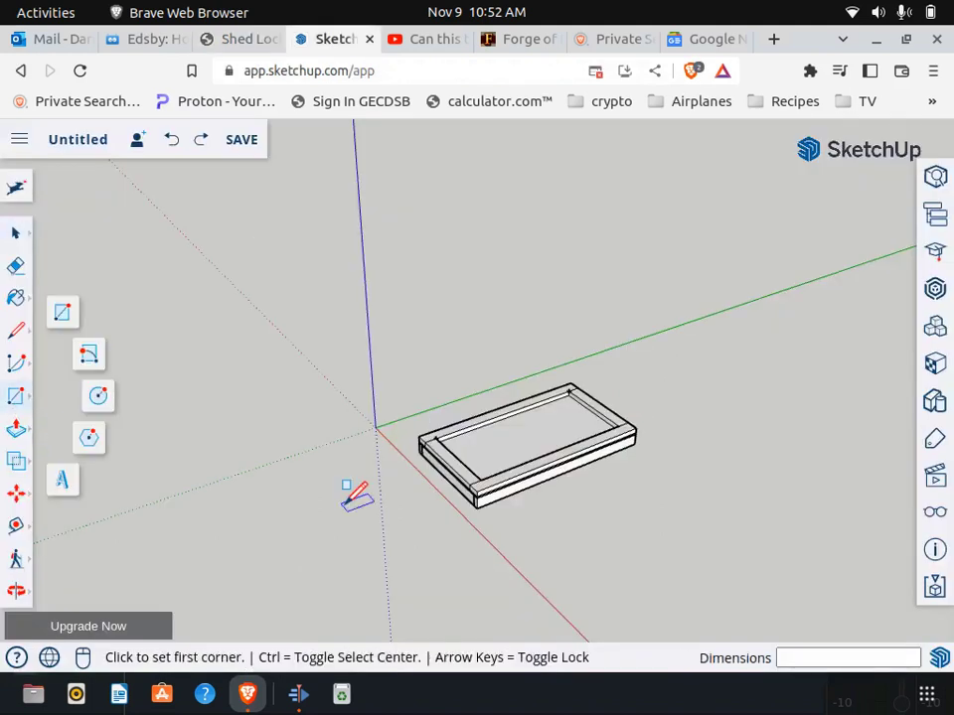
left_click(330, 487)
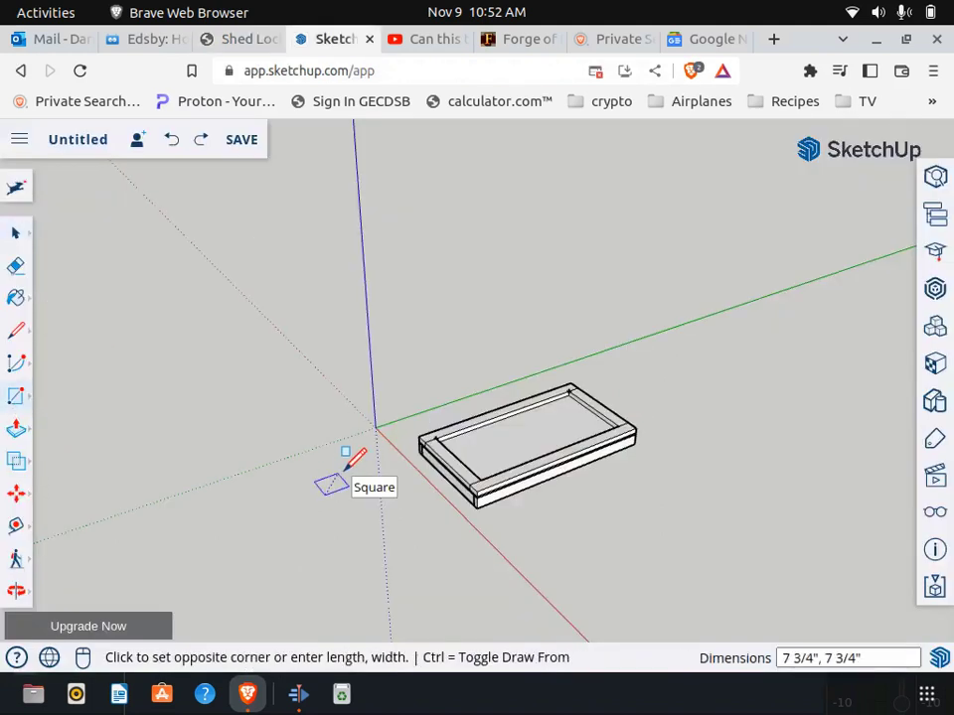
type("1.5\"")
key("BackSpace")
key("BackSpace")
key("BackSpace")
key("BackSpace")
type(",")
key("BackSpace")
key("BackSpace")
key("BackSpace")
key("BackSpace")
key("BackSpace")
key("BackSpace")
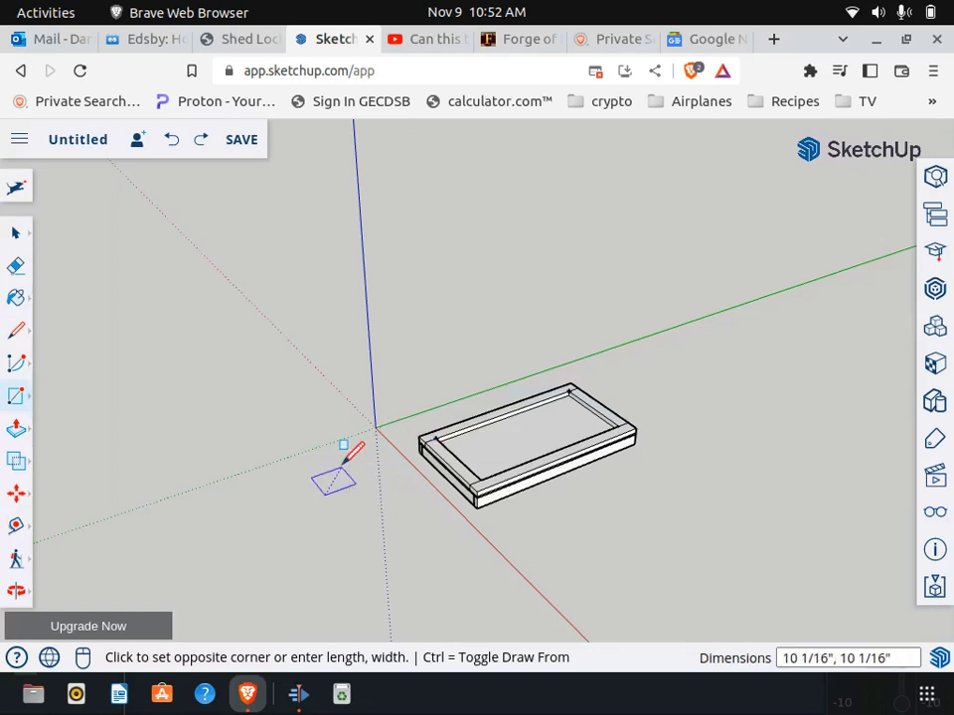
type("1.5")
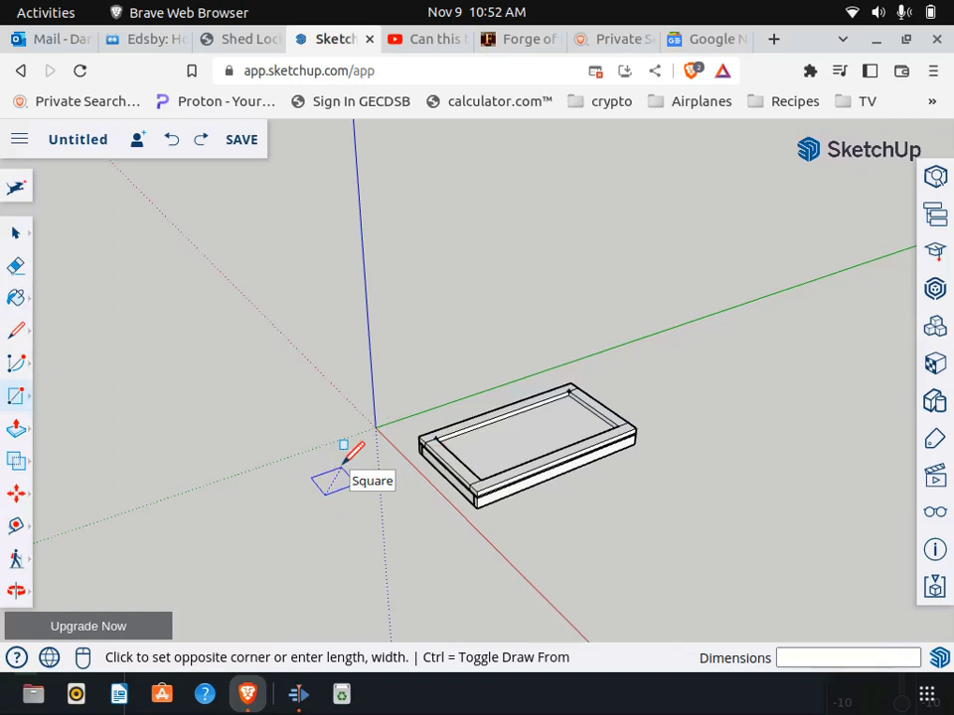
key("Escape")
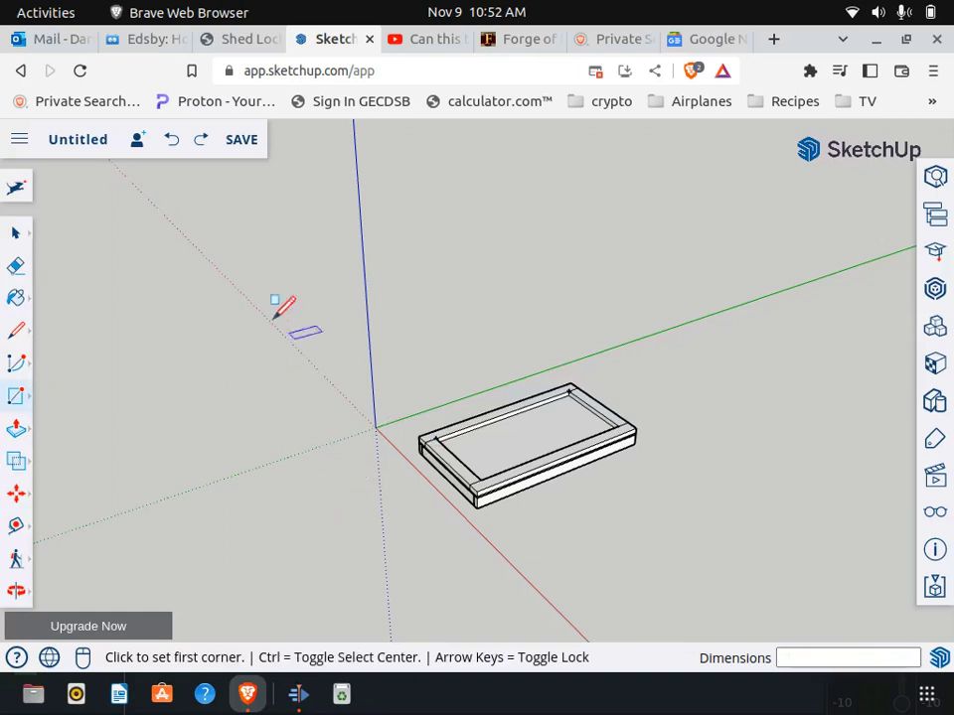
left_click(235, 39)
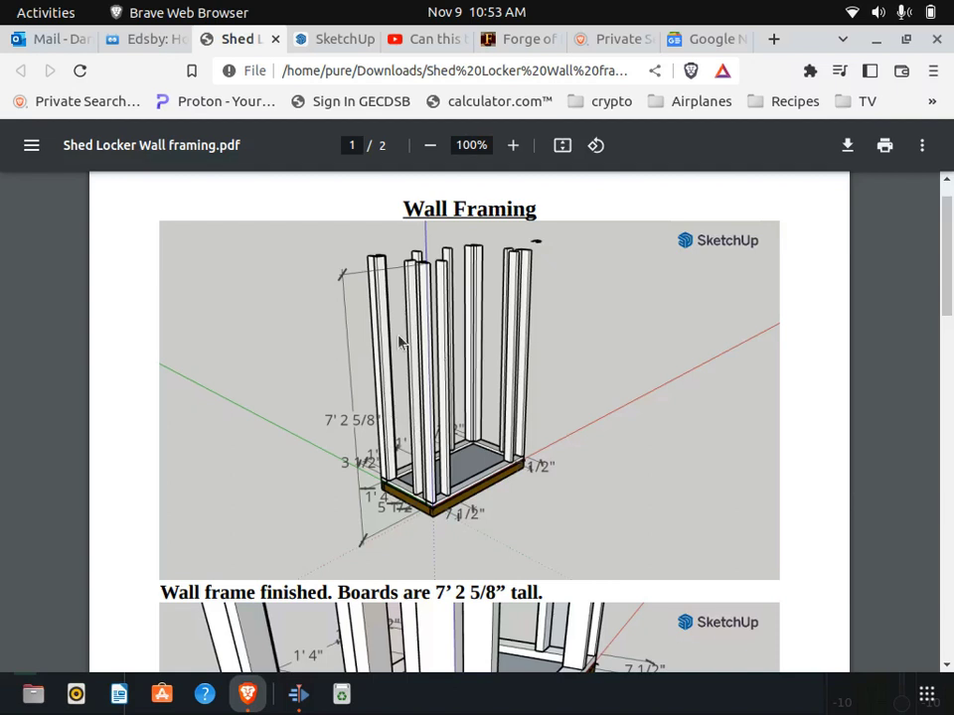
Step: Draw a 1.5" by 3.5" rectangle as the stud footprint
left_click(320, 46)
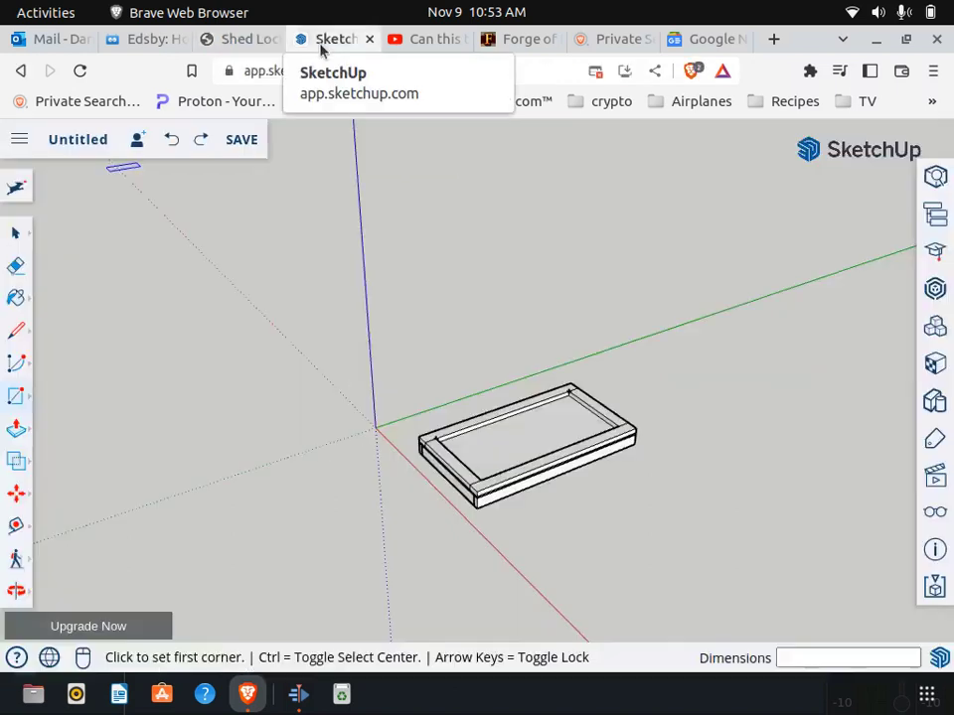
left_click(320, 500)
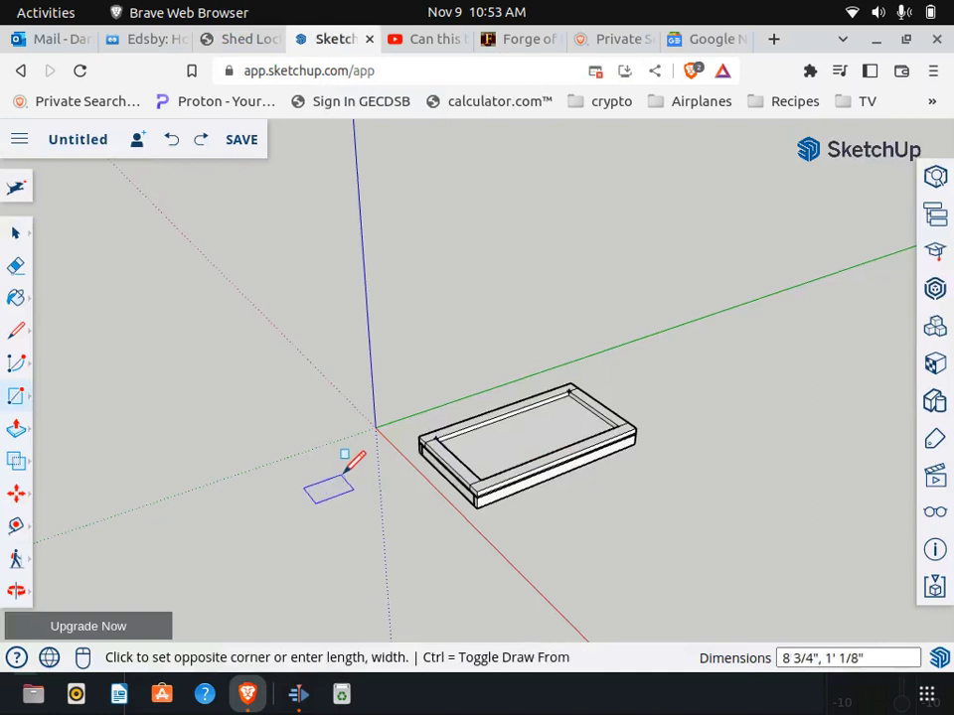
type("1.5\"")
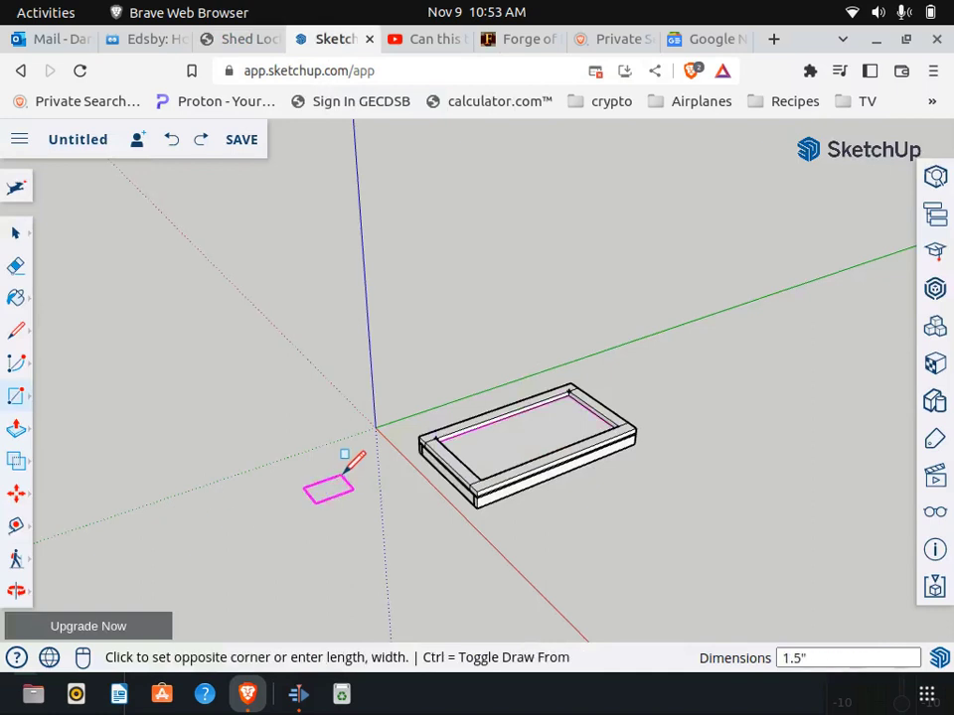
type(", 3.5\"")
key("Return")
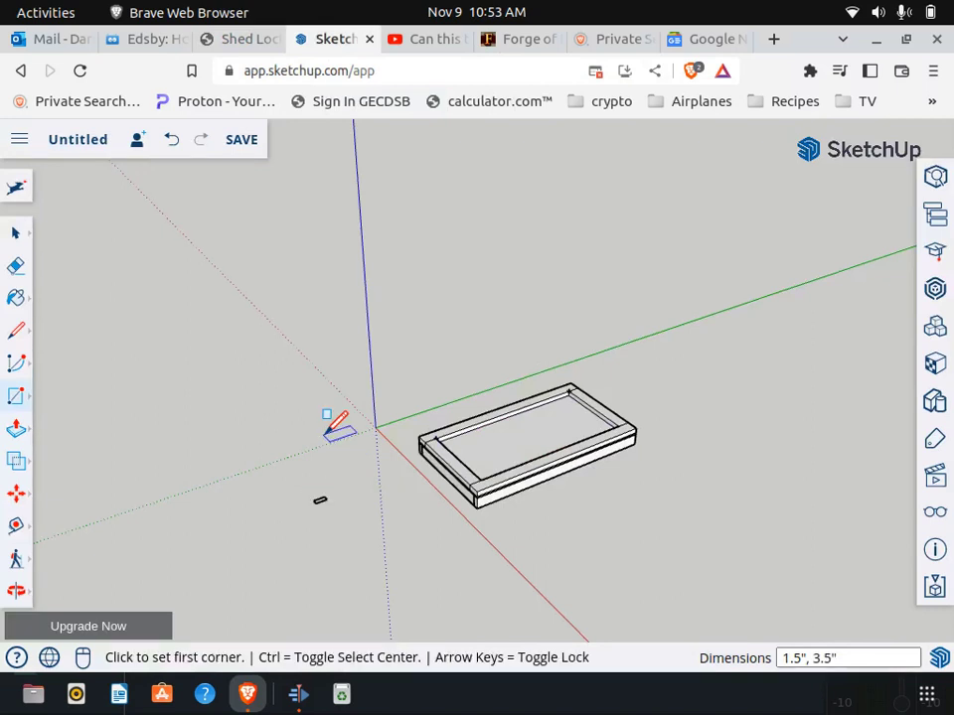
Step: Push/Pull the rectangle up into a 7' 2 5/8" tall post
key("p")
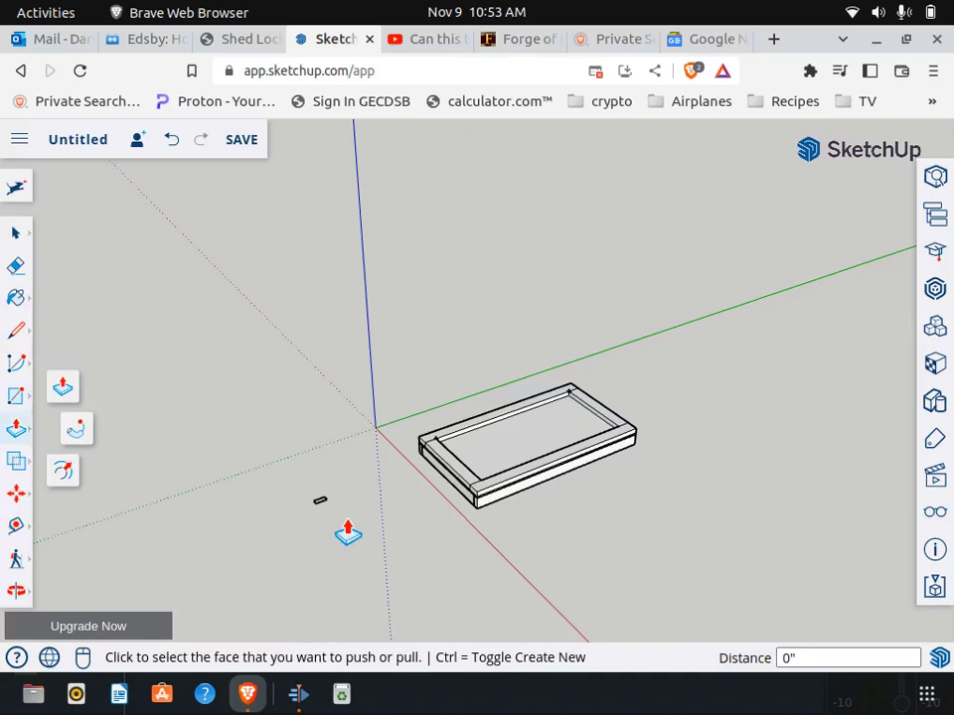
scroll(348, 533, "up", 3)
left_click(320, 508)
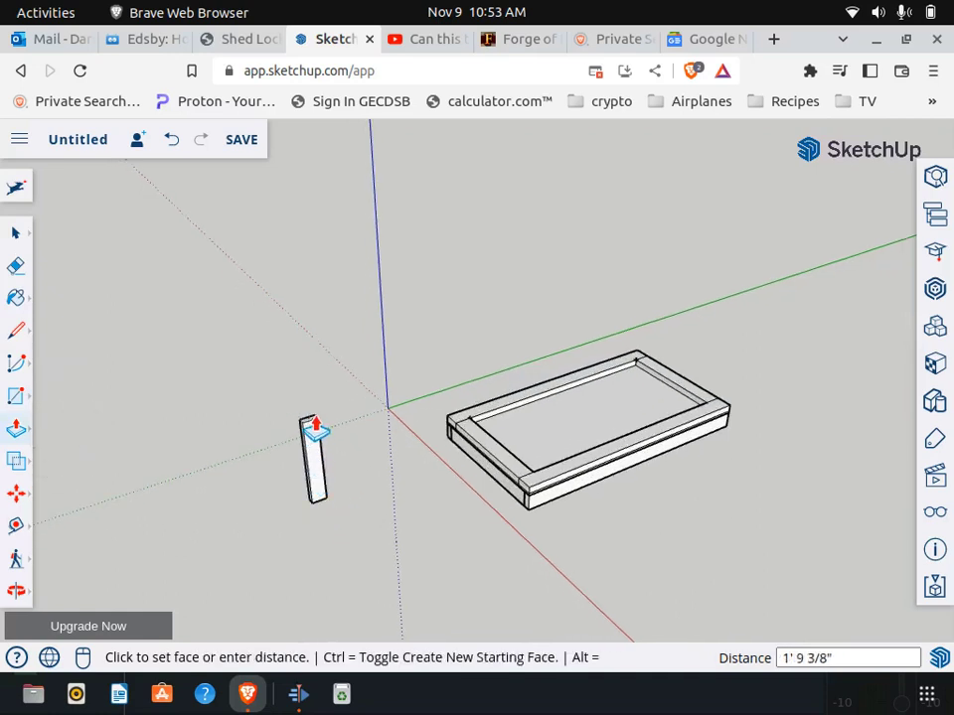
type("7")
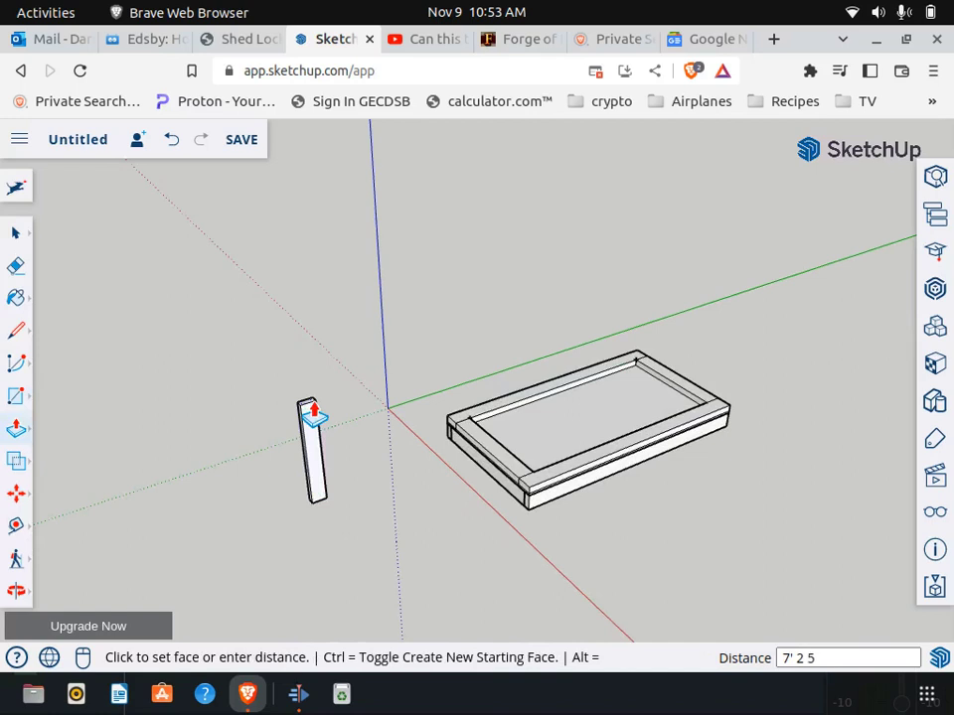
double_click(313, 413)
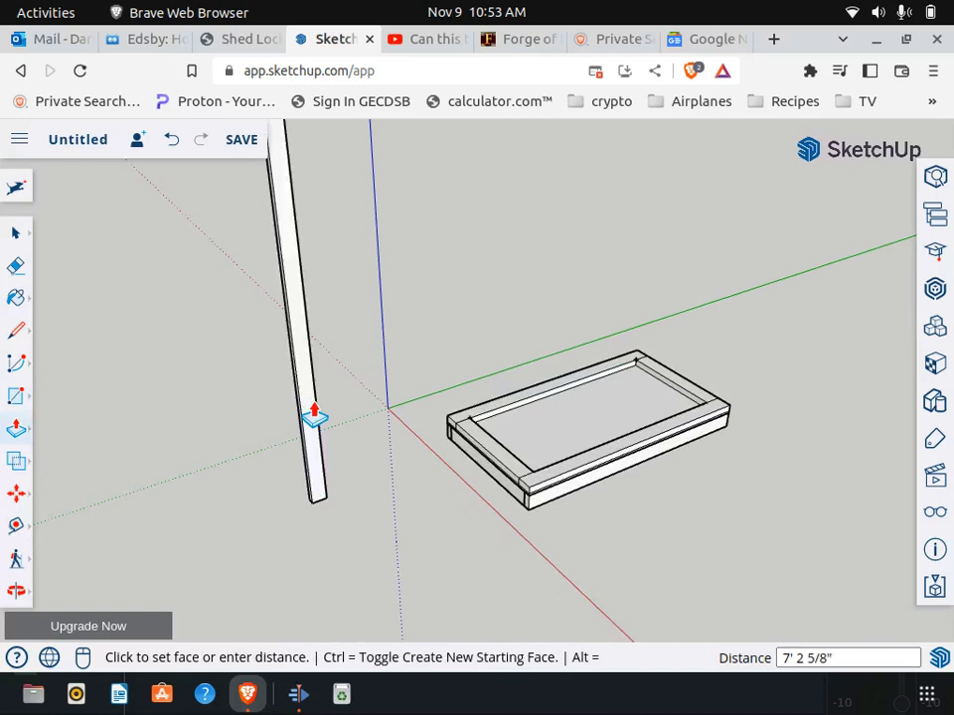
scroll(347, 453, "down", 2)
scroll(347, 453, "down", 2)
Step: Select the whole post and make it a component
left_click(15, 231)
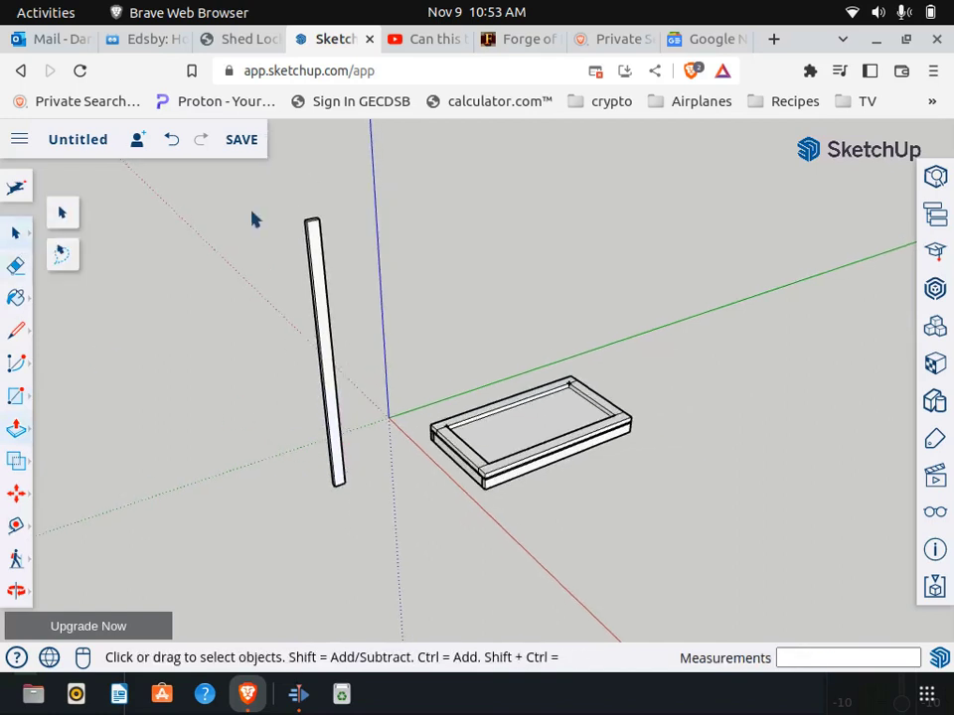
left_click_drag(247, 205, 394, 530)
right_click(334, 443)
left_click(426, 419)
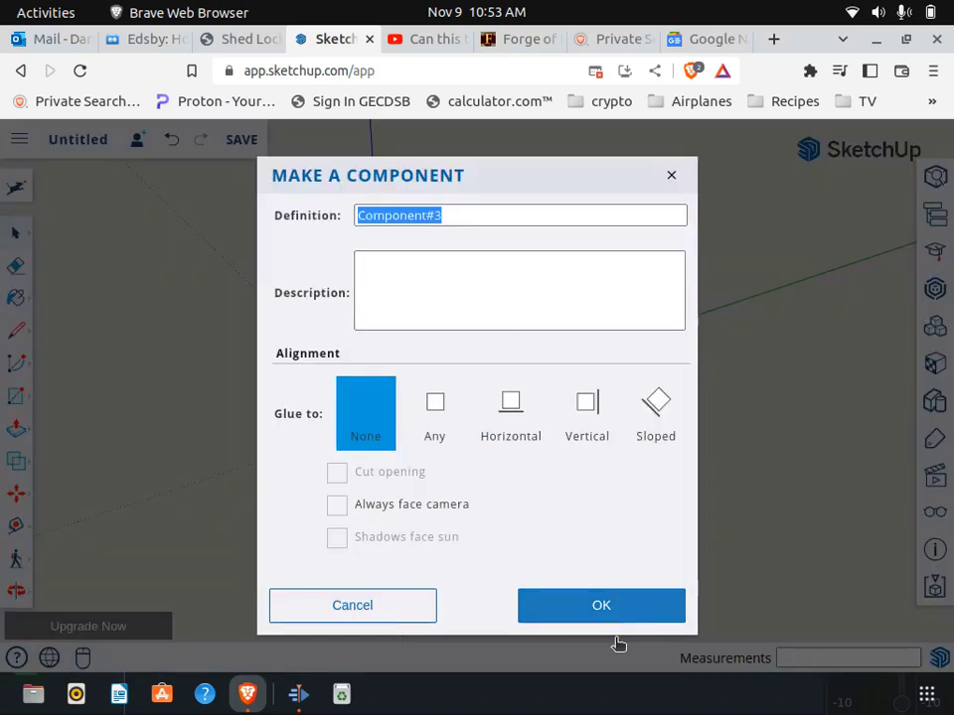
left_click(606, 608)
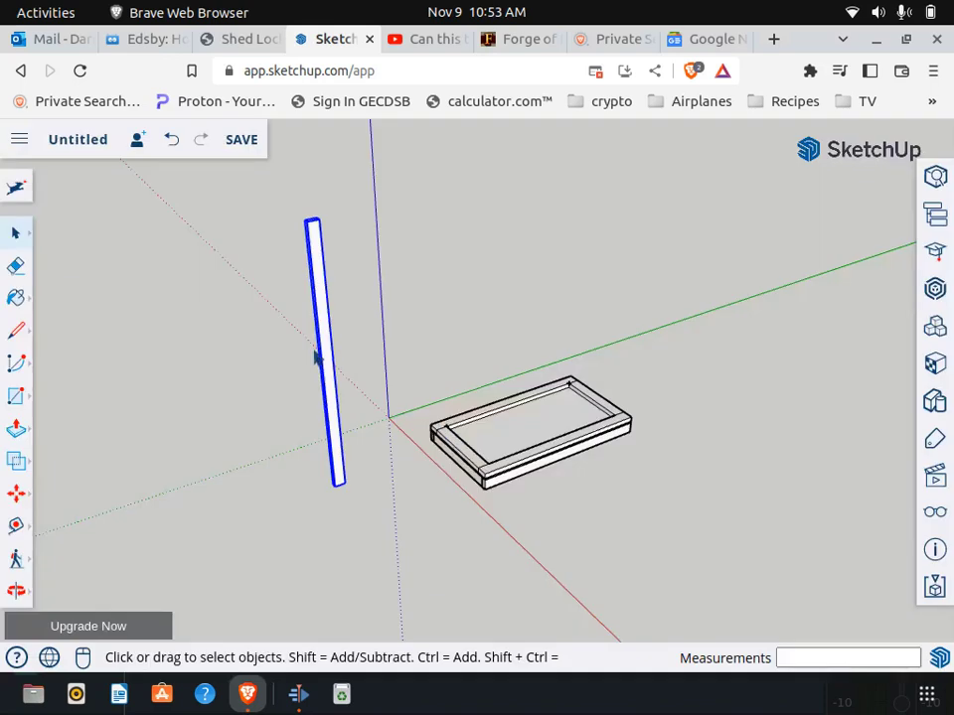
Step: Scroll the framing PDF down to the front and side dimensions image
left_click(246, 45)
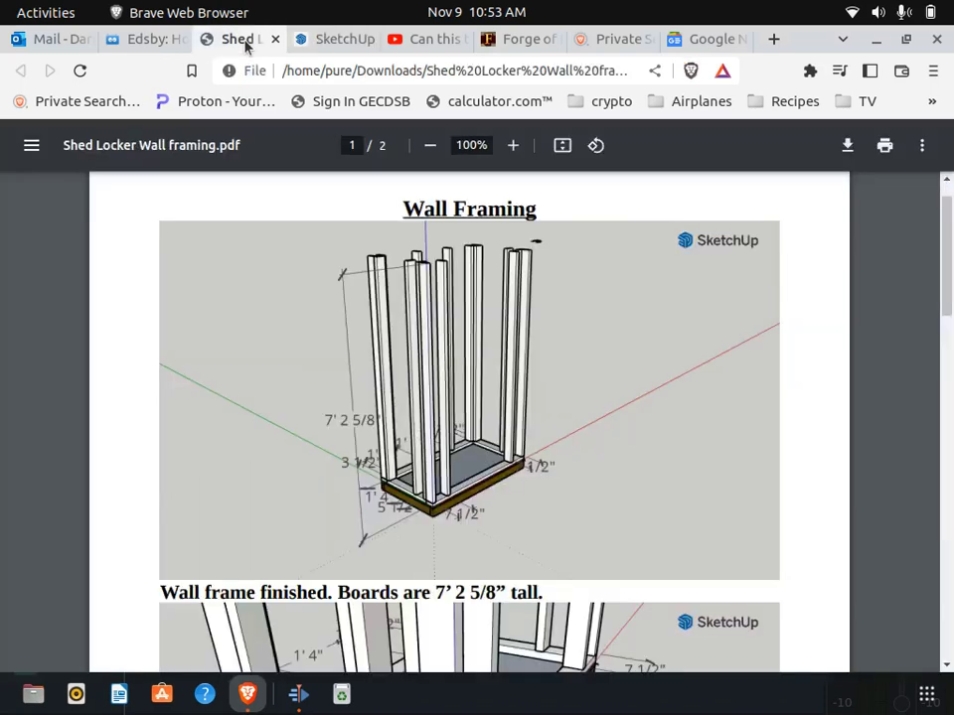
scroll(457, 567, "down", 3)
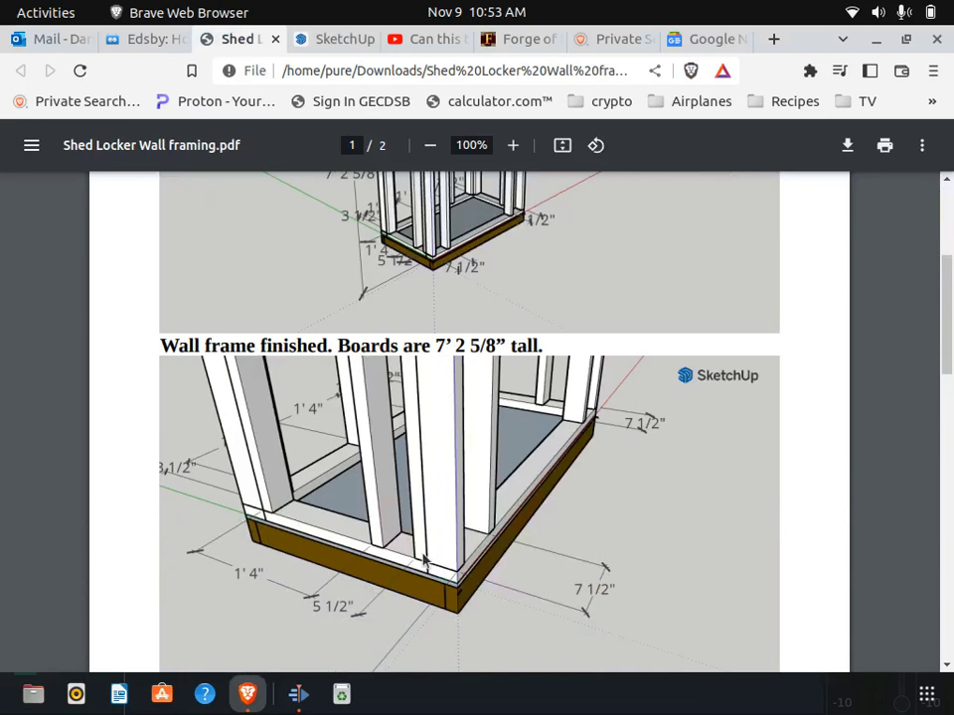
Step: Move the post onto the frame's front corner
left_click(328, 40)
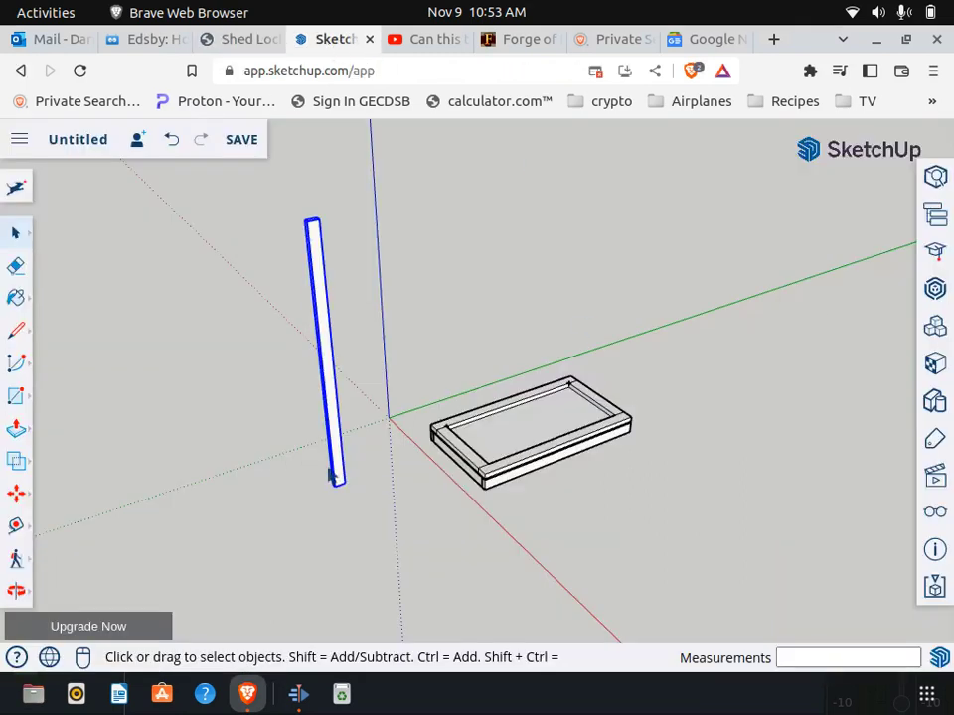
left_click(15, 591)
left_click_drag(248, 572, 341, 490)
scroll(343, 505, "up", 1)
key("m")
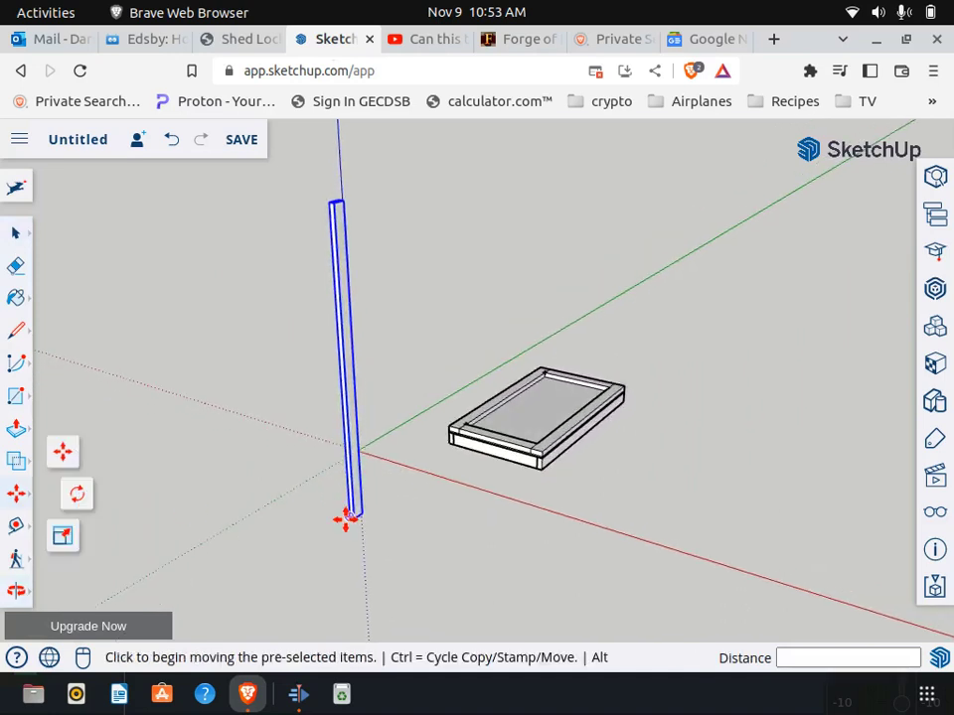
scroll(348, 522, "up", 3)
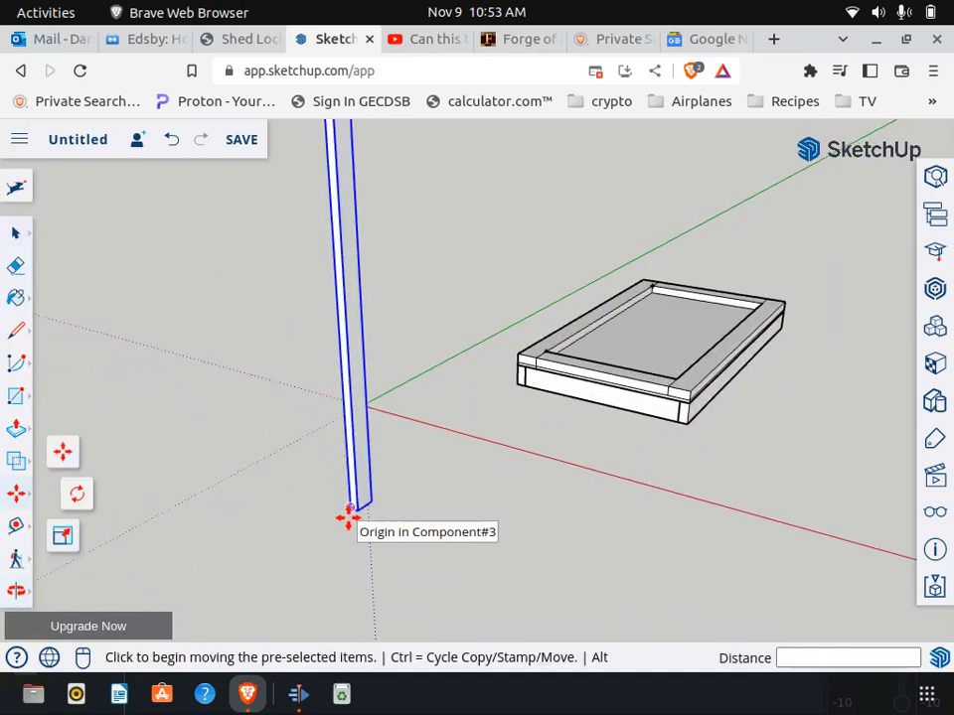
left_click(347, 518)
scroll(568, 322, "up", 4)
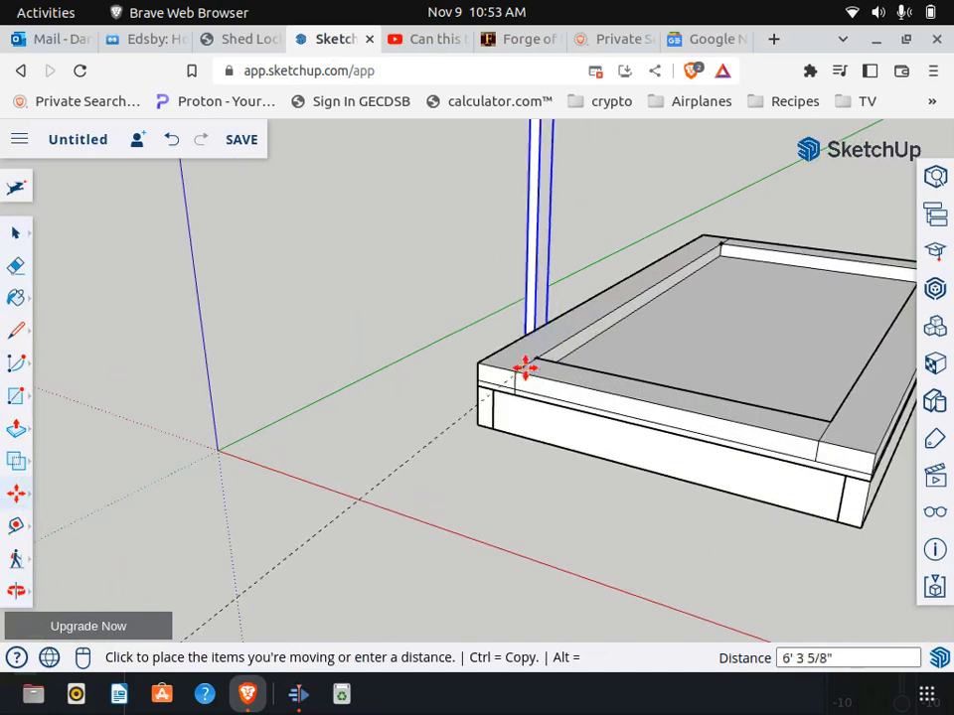
left_click(521, 369)
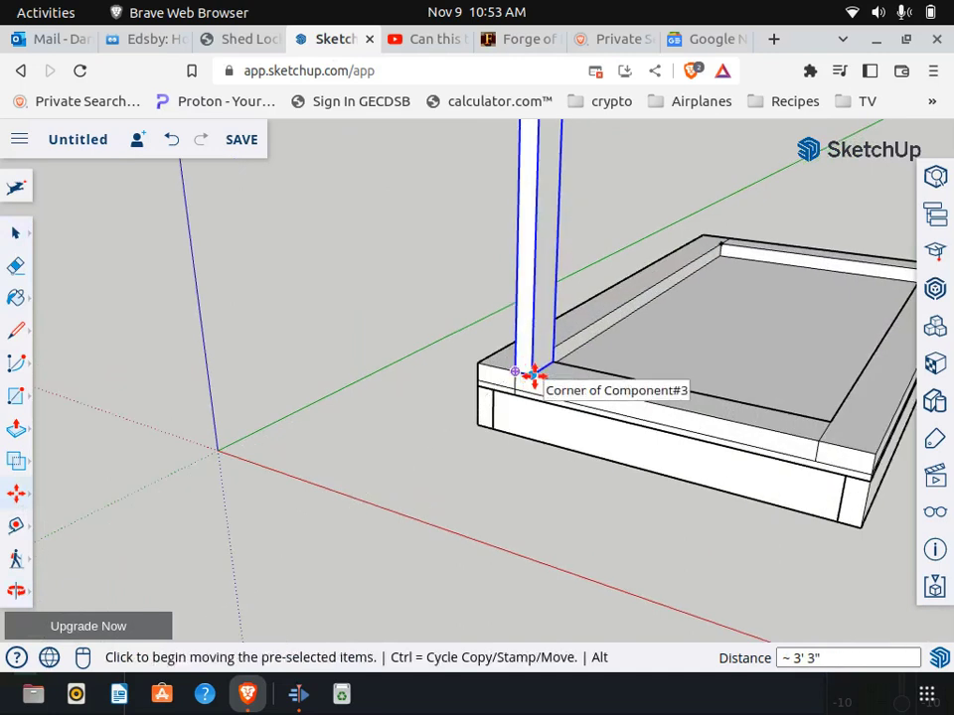
Step: Copy the post to the front-right and right-rear corners of the frame
left_click(532, 376)
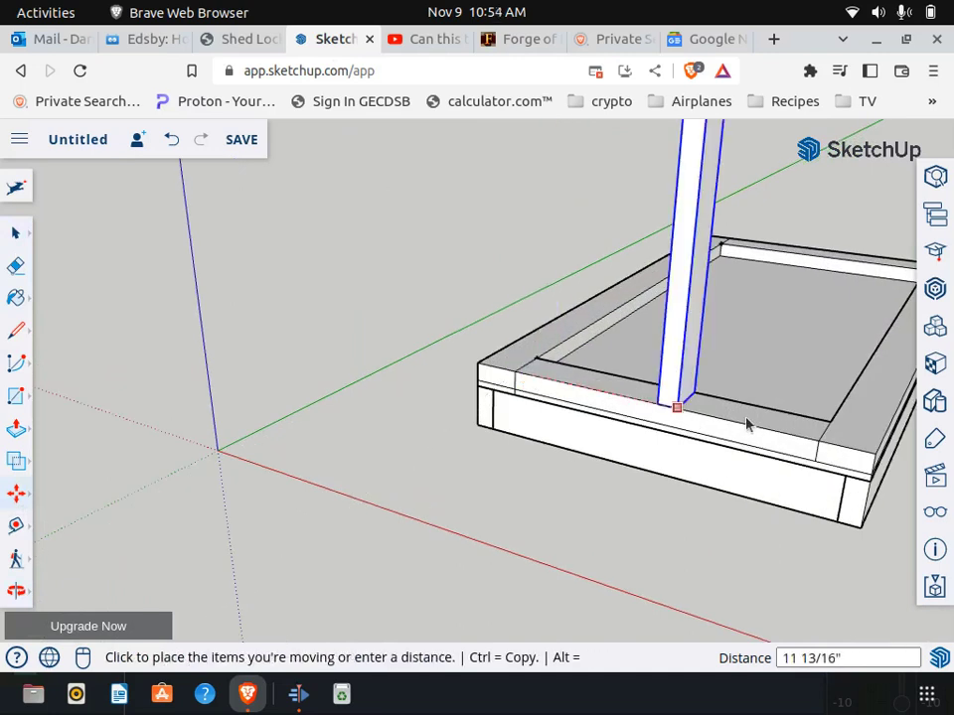
key("ctrl")
left_click(813, 437)
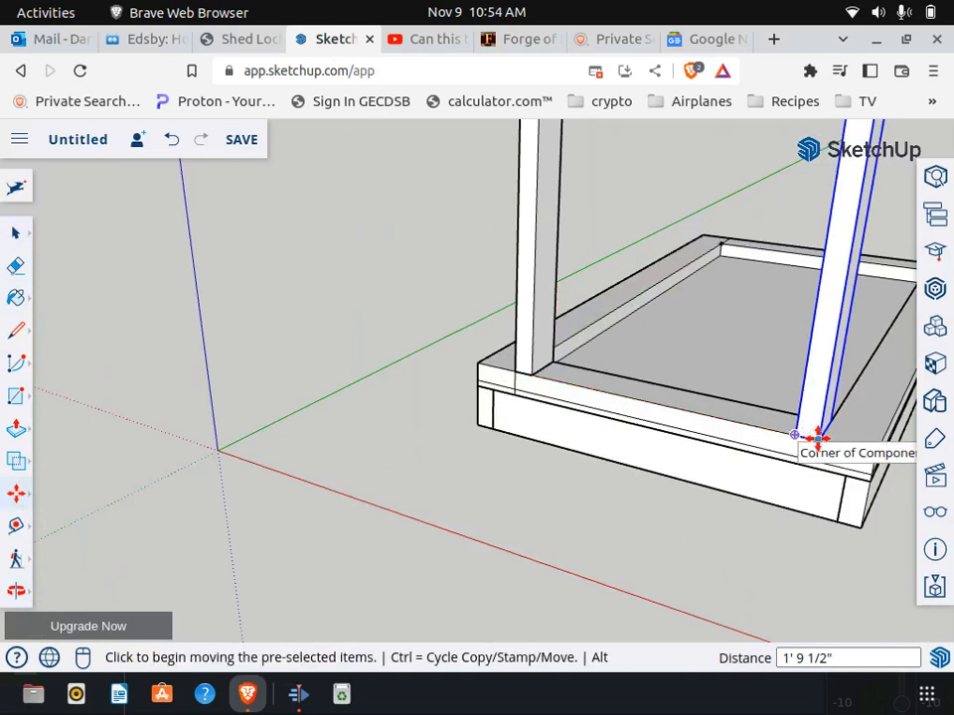
left_click(813, 437)
key("ctrl")
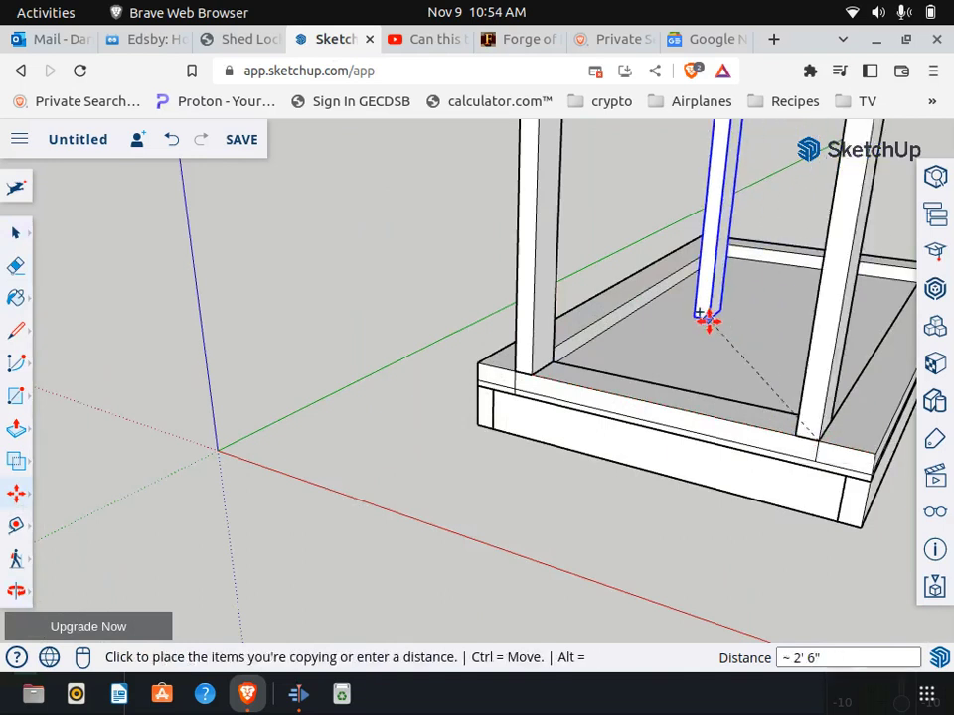
scroll(635, 330, "down", 1)
scroll(626, 331, "down", 1)
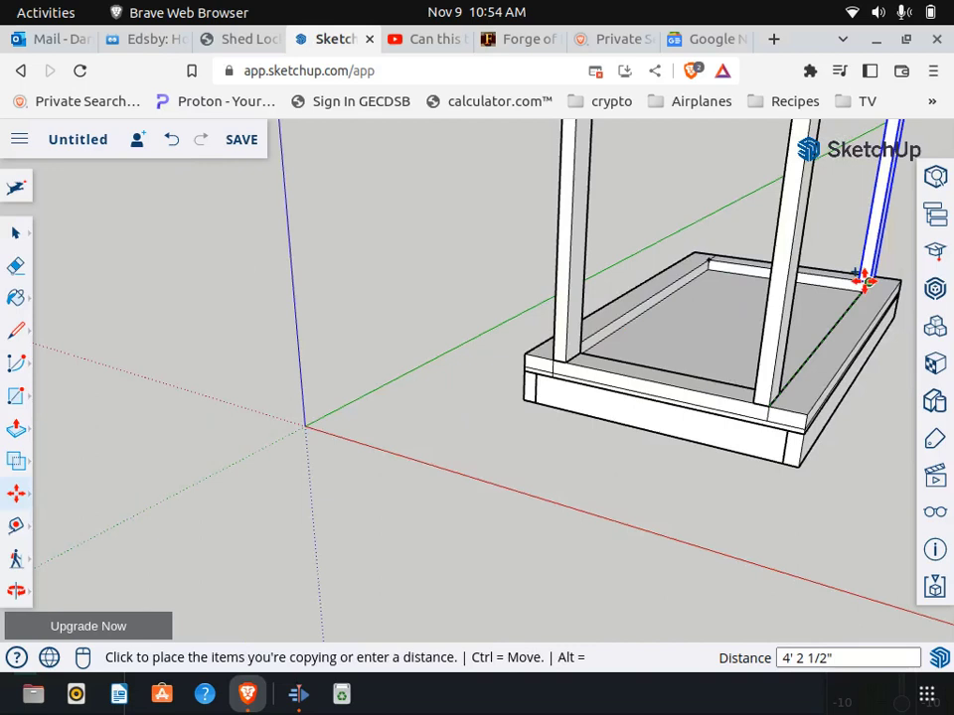
left_click(868, 282)
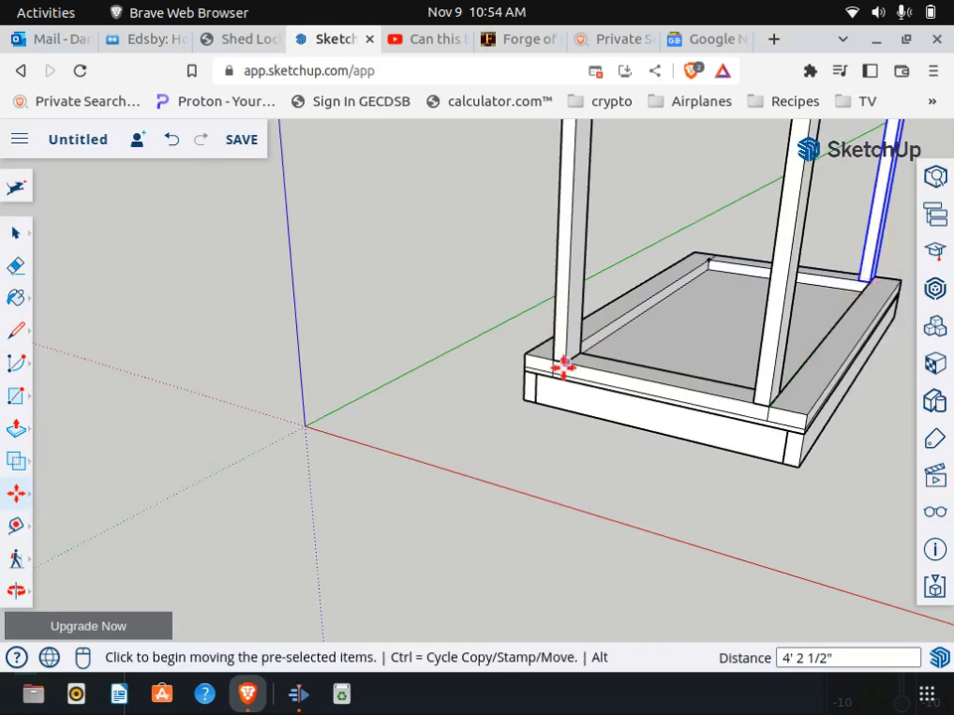
Step: Copy a post to the left-rear corner and check the framing plan
left_click(853, 278)
key("ctrl")
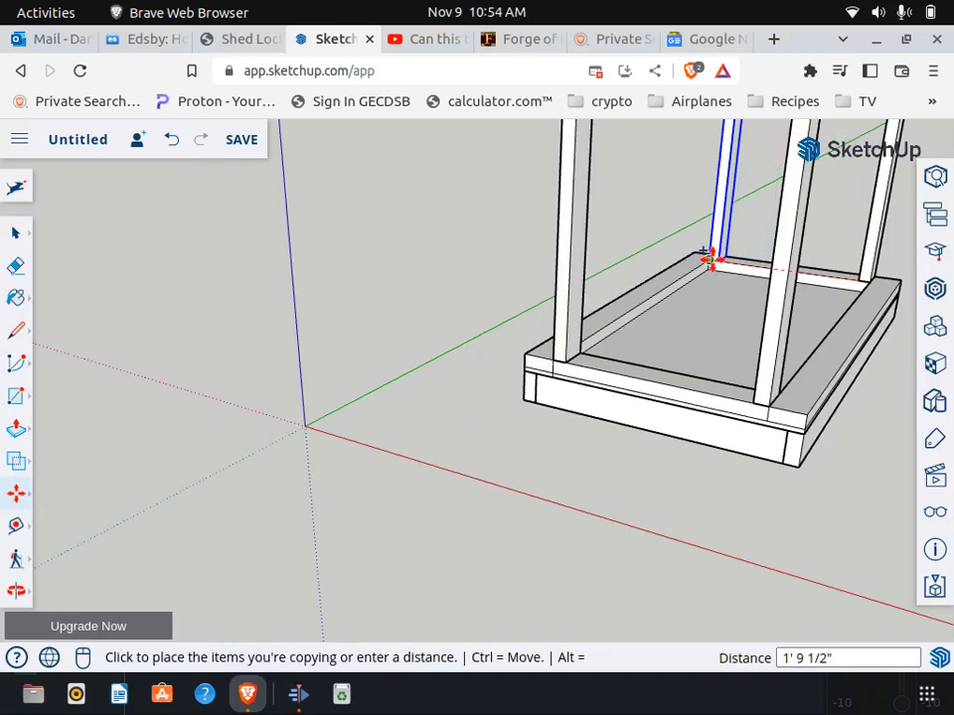
left_click(711, 258)
left_click(243, 39)
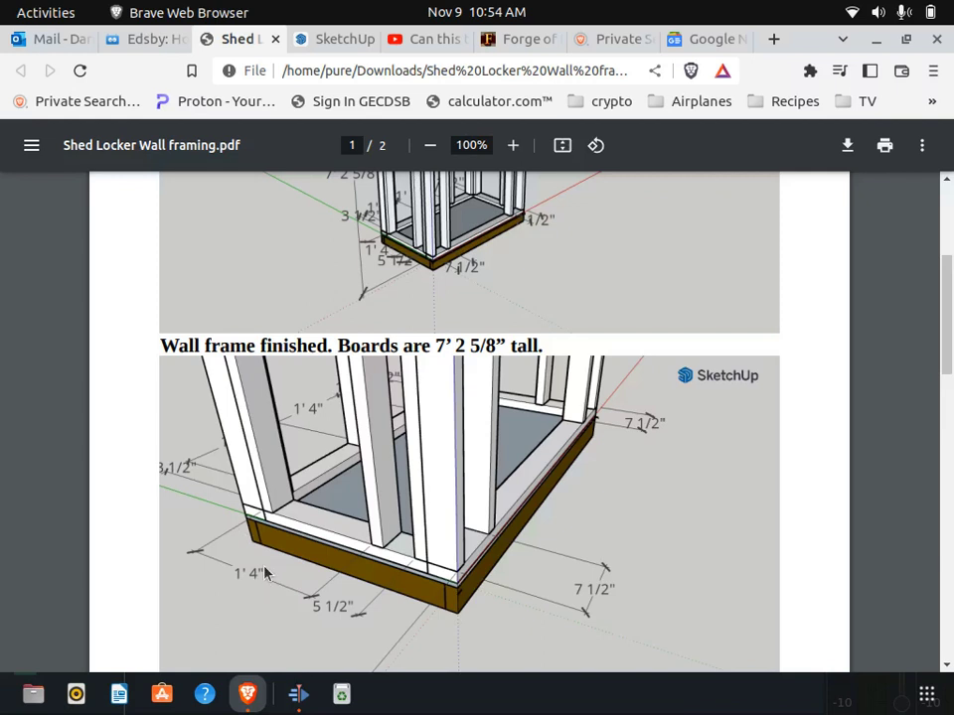
key("ctrl+Tab")
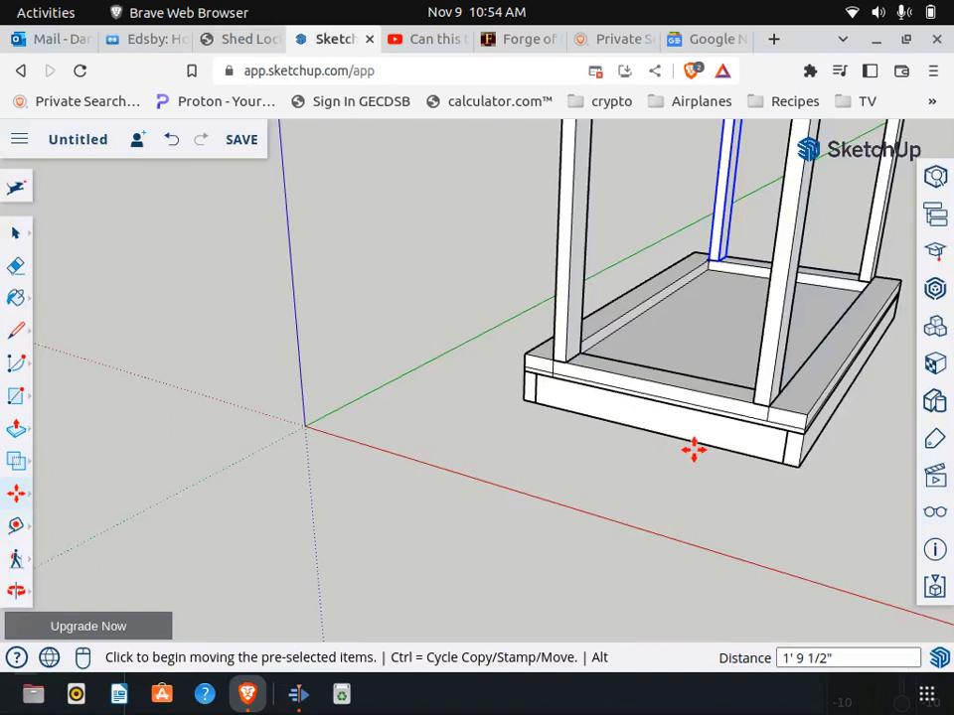
Step: Copy the rear corner post 16 inches along the frame
left_click(16, 493)
scroll(768, 235, "up", 1)
scroll(768, 235, "up", 3)
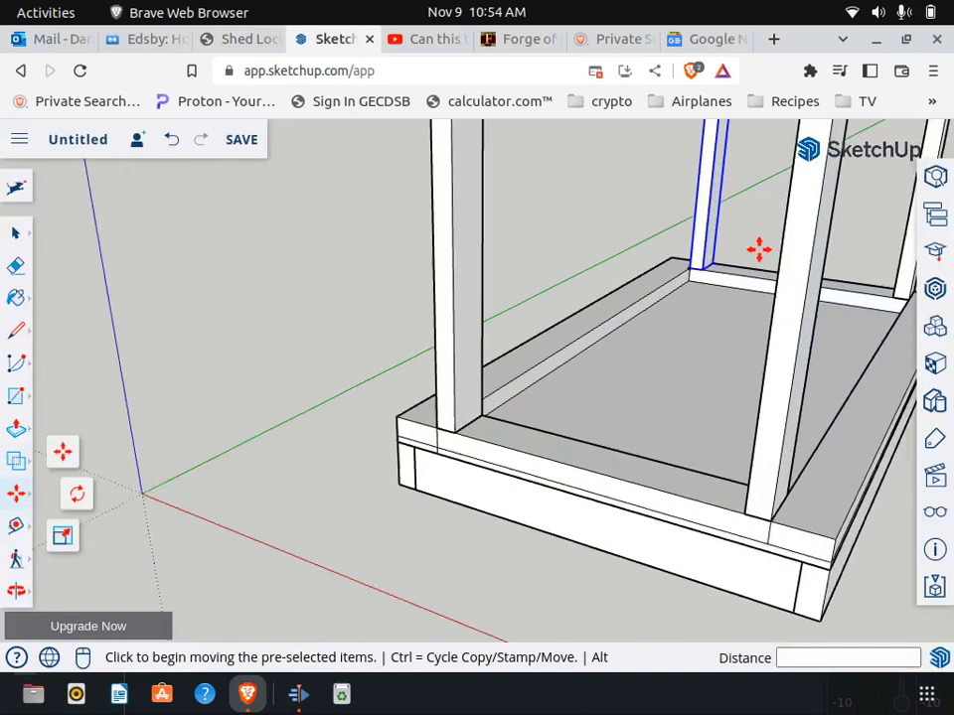
left_click(681, 266)
key("ctrl")
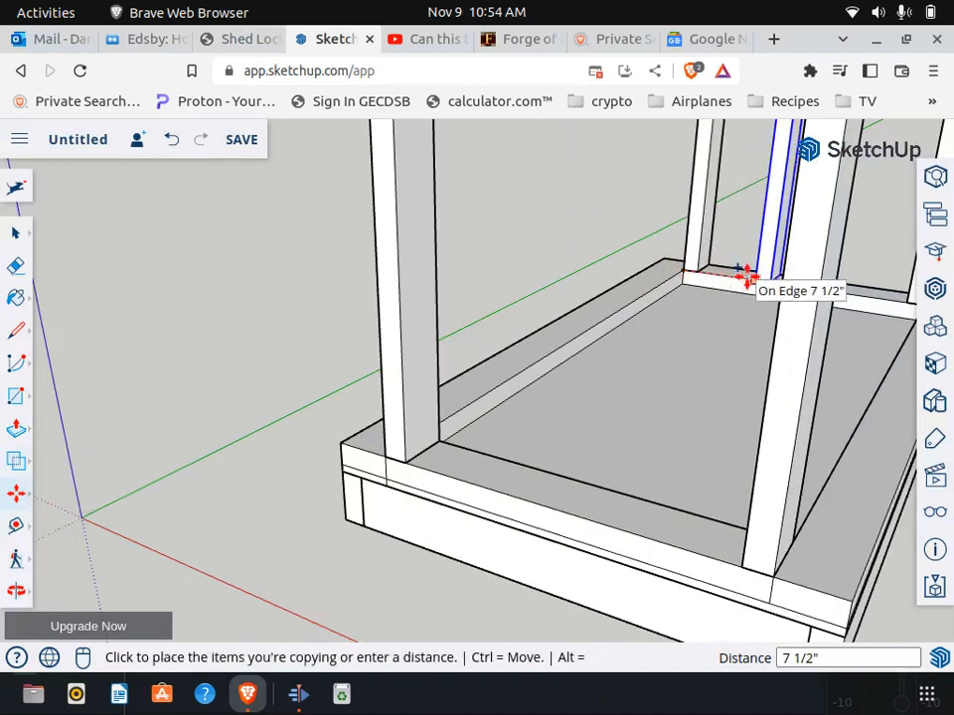
type("16")
key("Return")
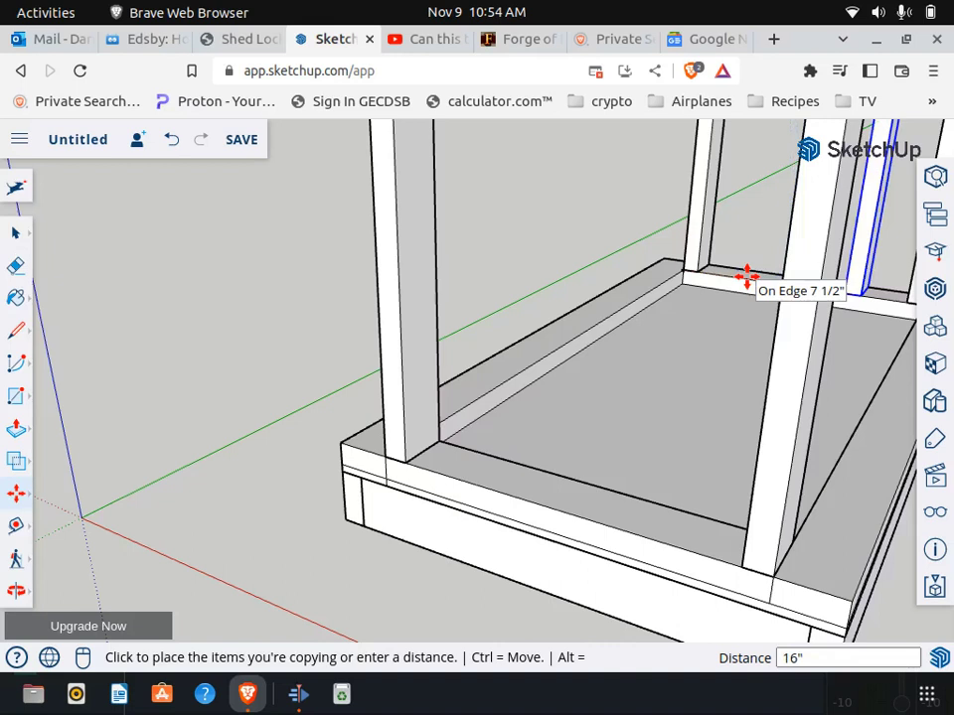
Step: Copy the left corner post 16 inches along the frame, then orbit around it
left_click(15, 232)
left_click(415, 296)
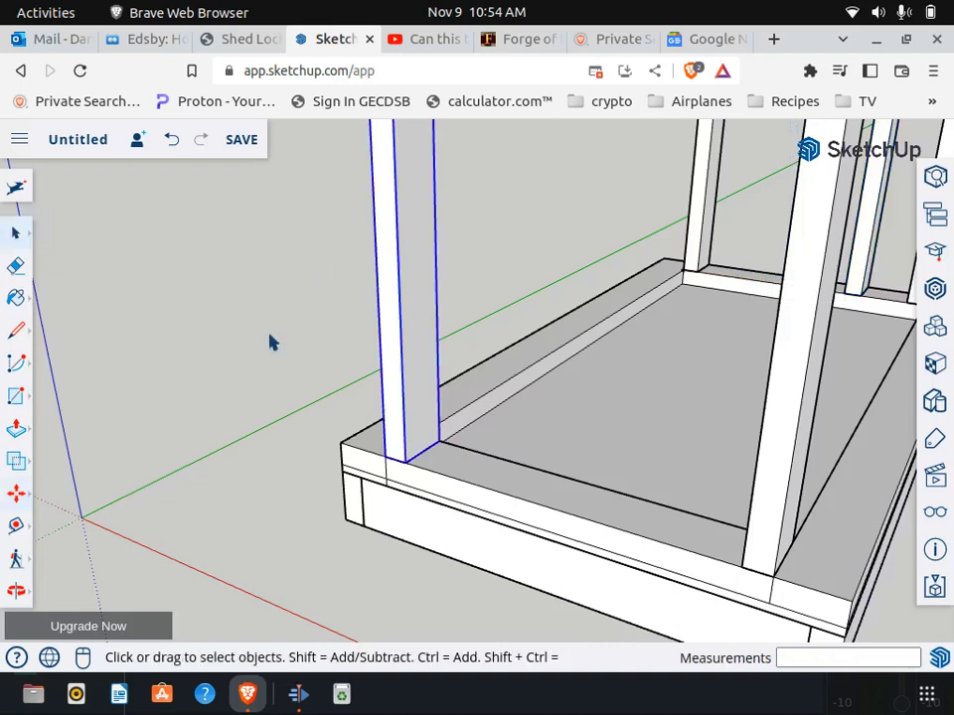
scroll(273, 343, "down", 3)
left_click(15, 494)
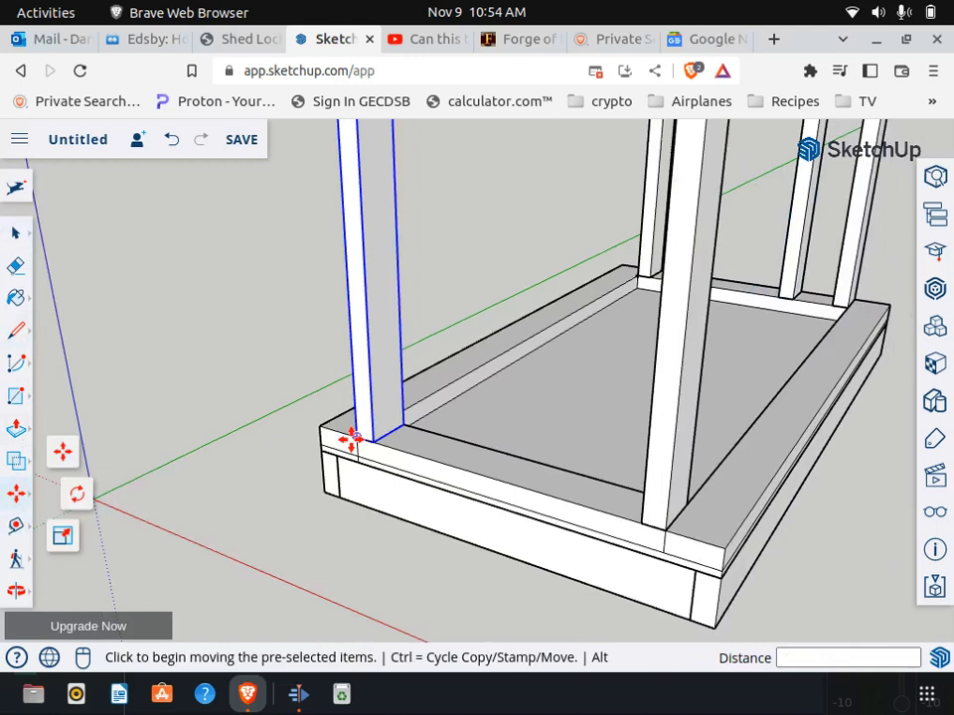
left_click(348, 442)
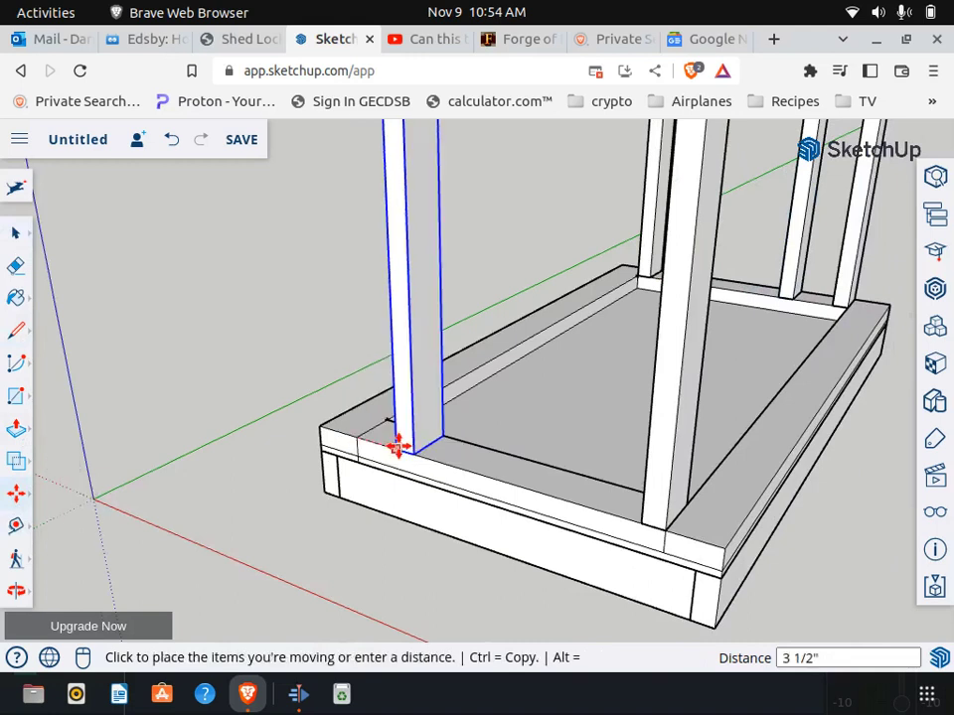
key("ctrl")
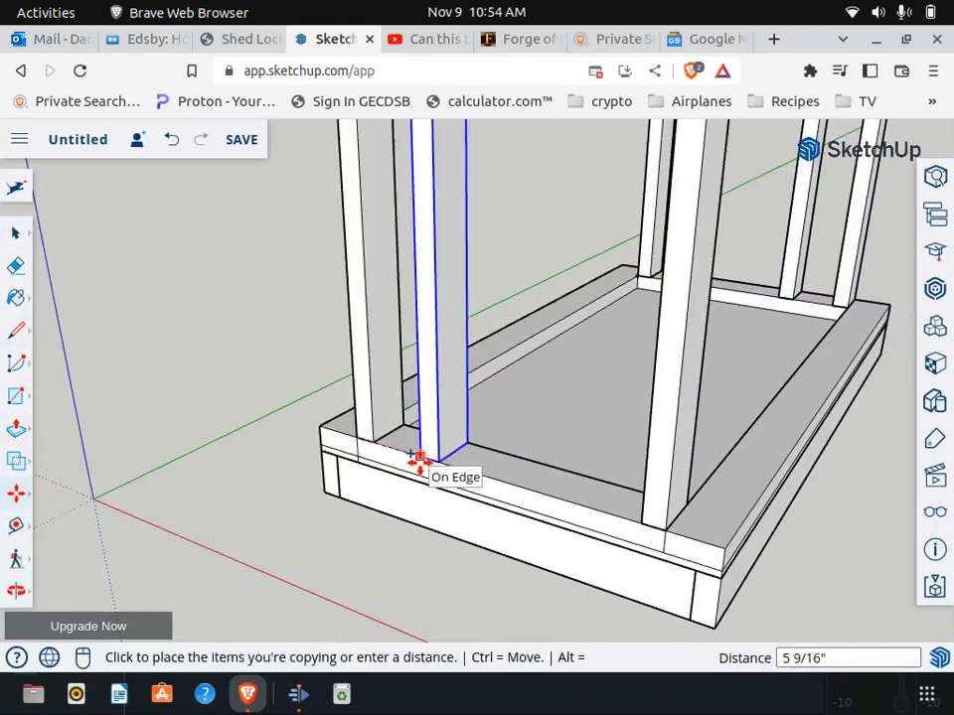
type("12")
key("Return")
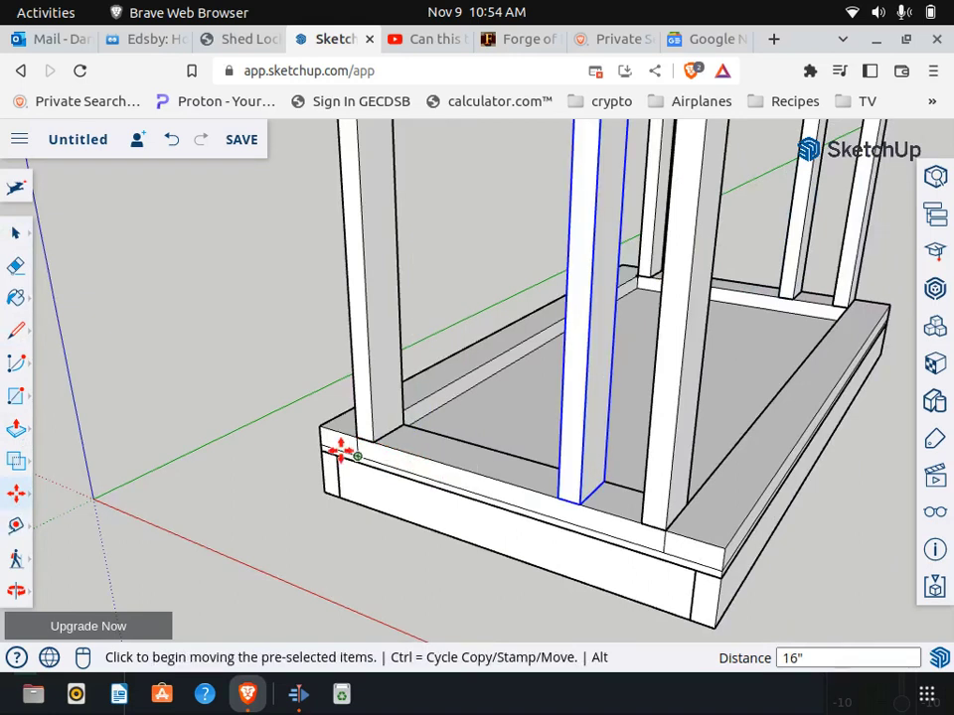
middle_click_drag(291, 451, 391, 486)
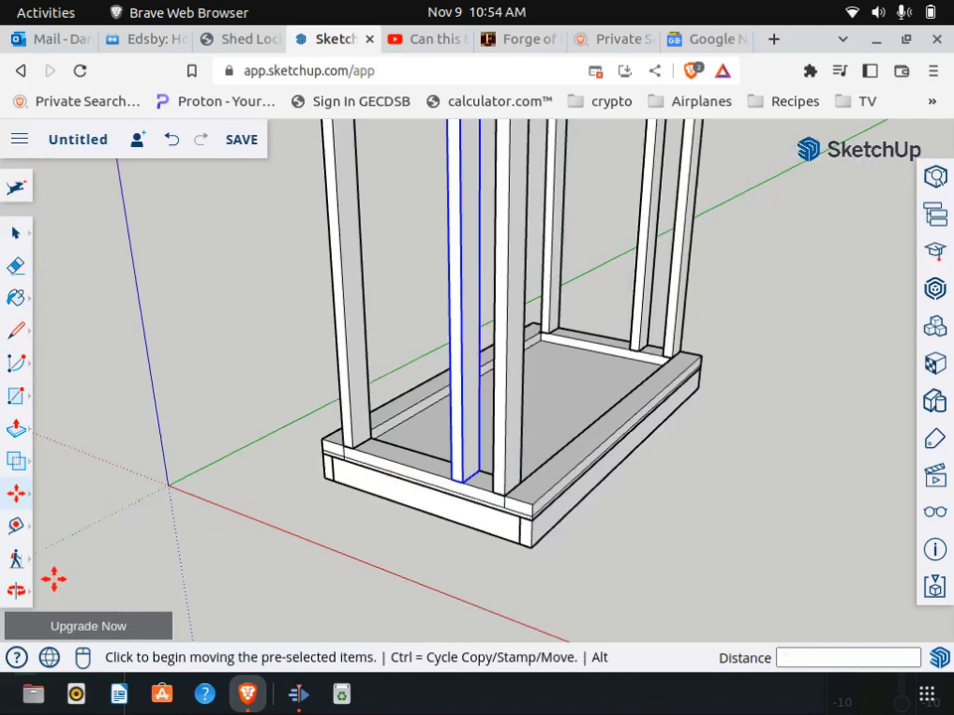
left_click(16, 591)
left_click_drag(199, 517, 205, 419)
left_click(238, 40)
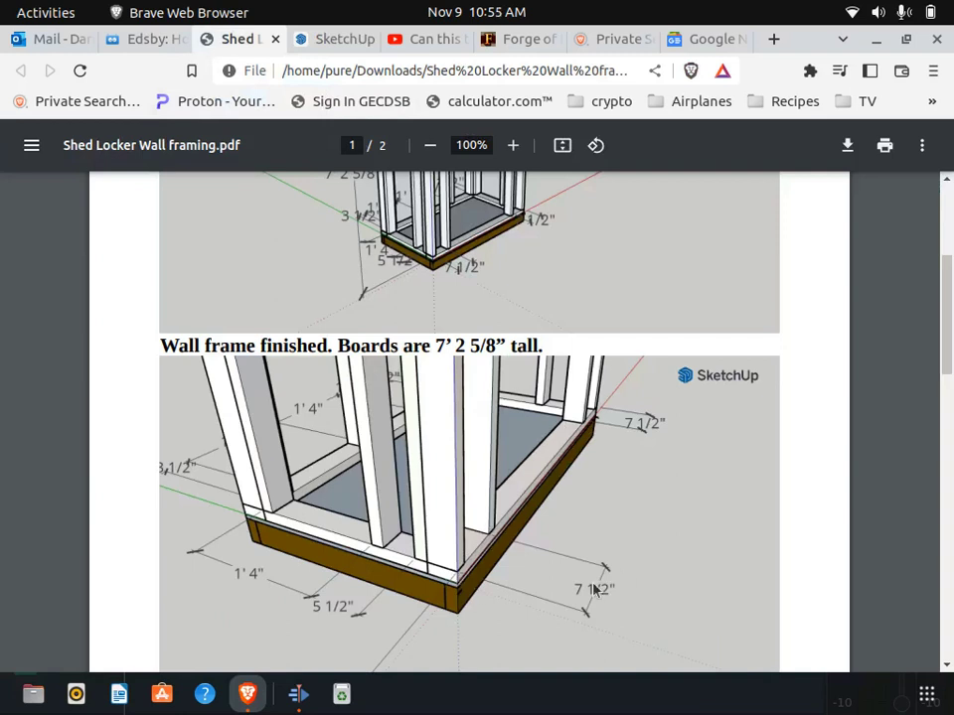
left_click(328, 40)
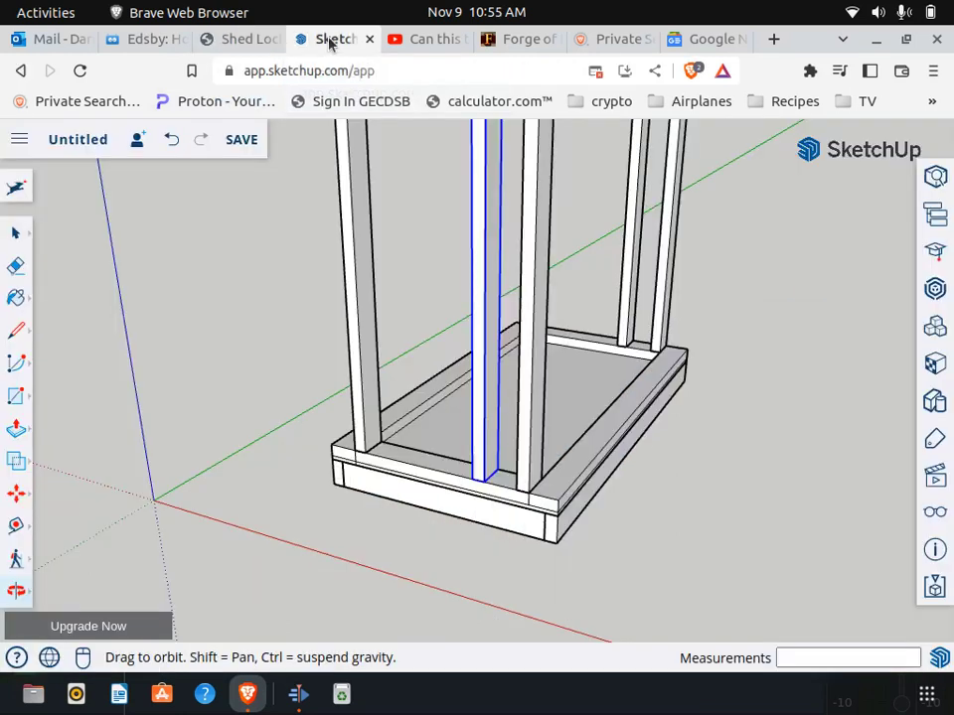
Step: Copy a stud out to sit in front of the frame
left_click_drag(511, 466, 199, 497)
left_click(16, 494)
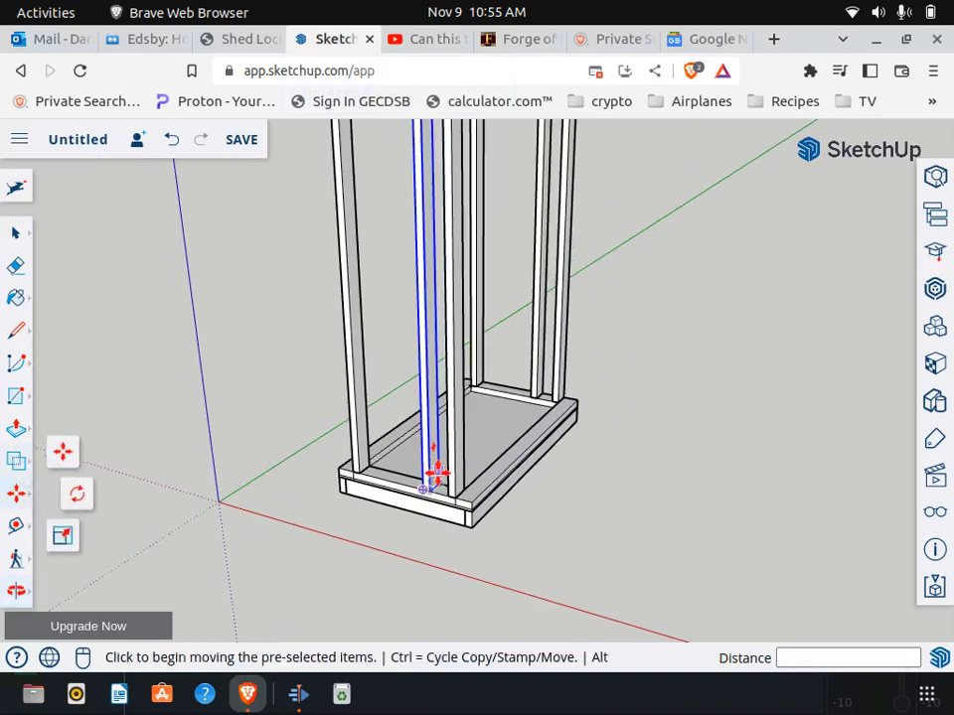
scroll(437, 477, "up", 2)
left_click(427, 503)
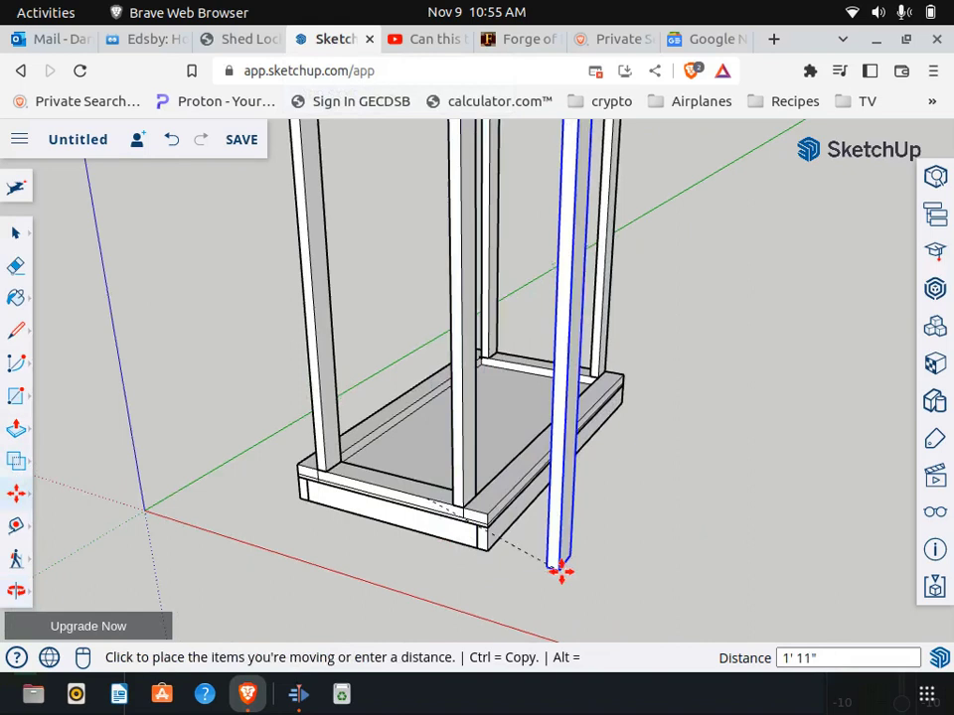
key("ctrl")
left_click(610, 586)
scroll(279, 538, "down", 2)
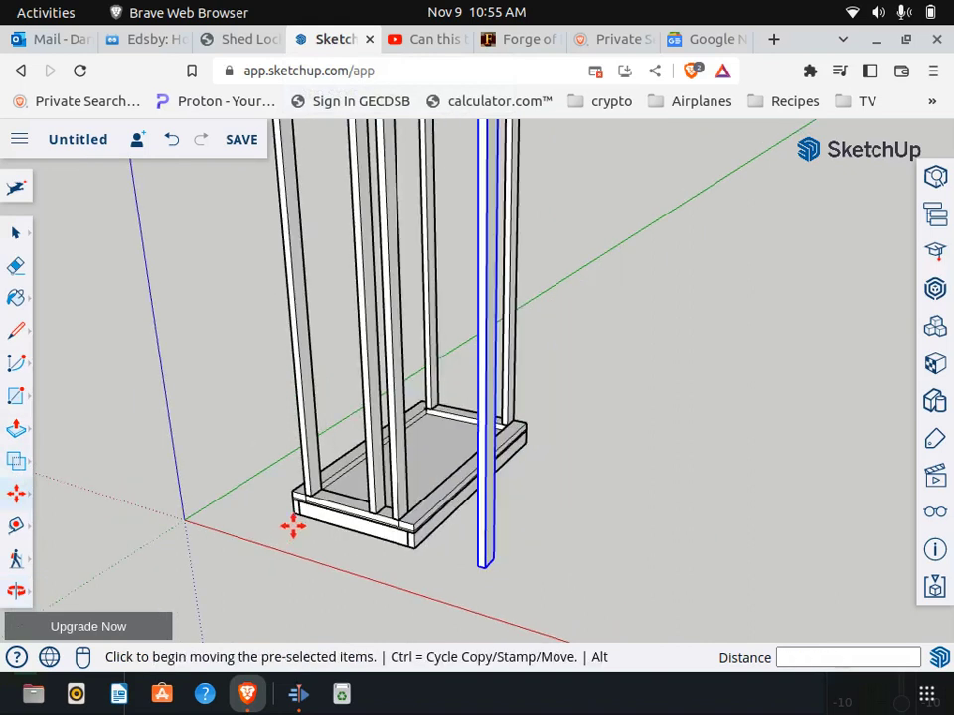
scroll(325, 523, "down", 1)
Step: Rotate the loose stud 90 degrees about its vertical axis
key("o")
left_click_drag(569, 356, 340, 444)
left_click(16, 494)
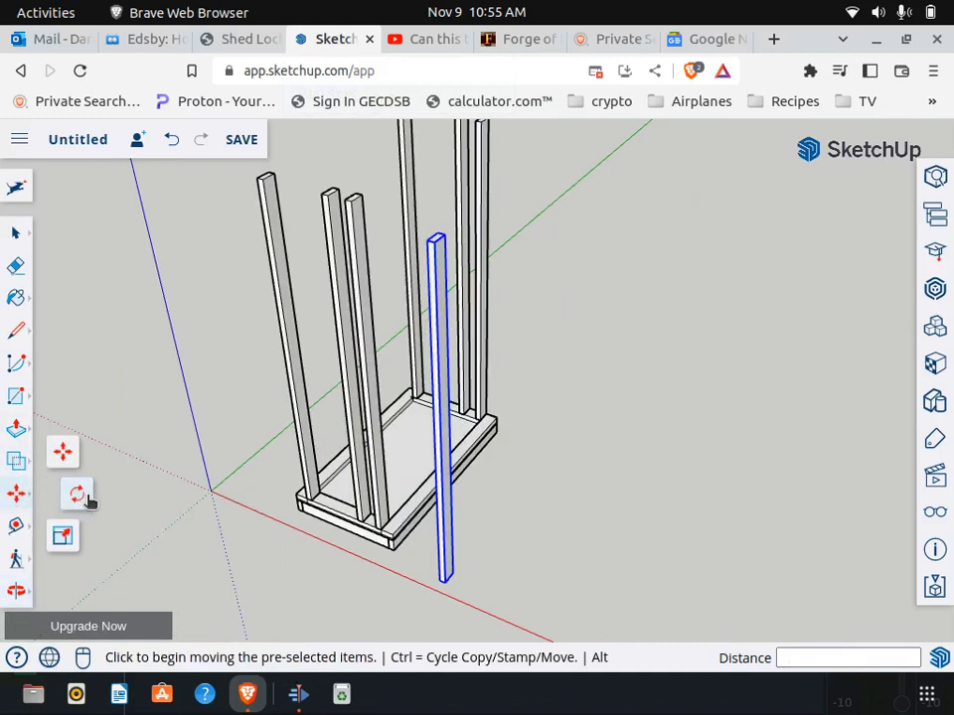
left_click(77, 494)
scroll(408, 208, "up", 1)
scroll(407, 211, "up", 3)
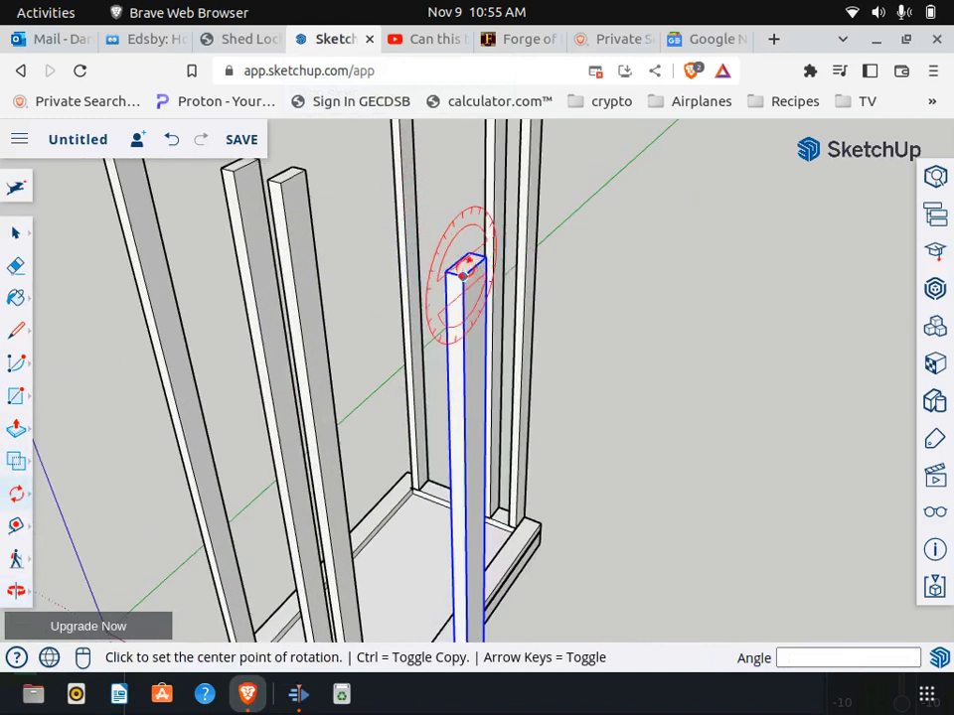
left_click(457, 262)
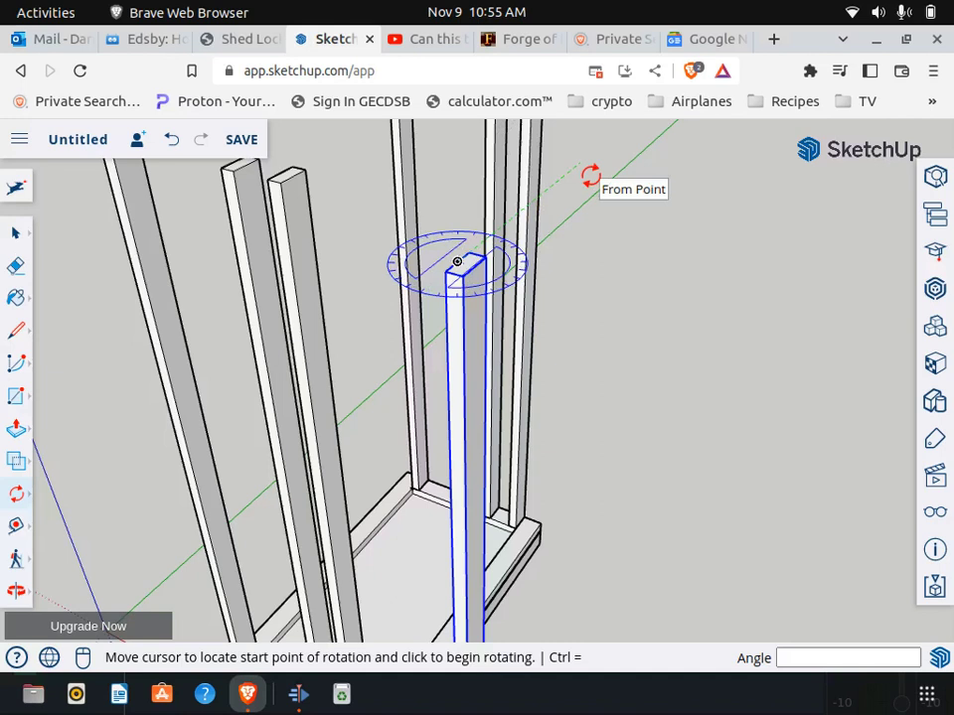
left_click(590, 176)
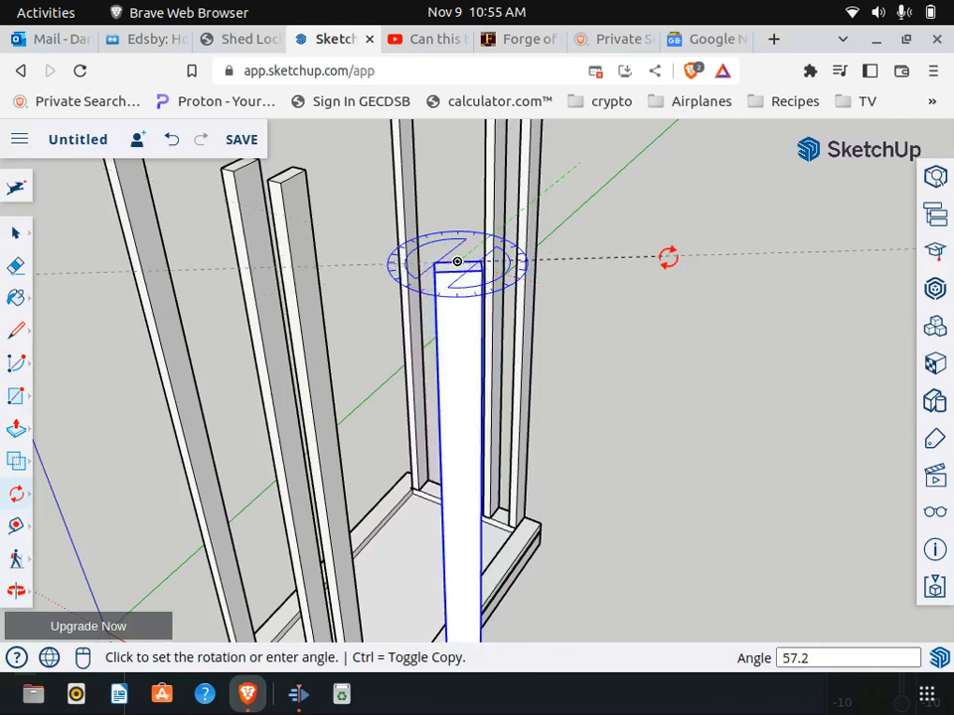
type("90")
key("Return")
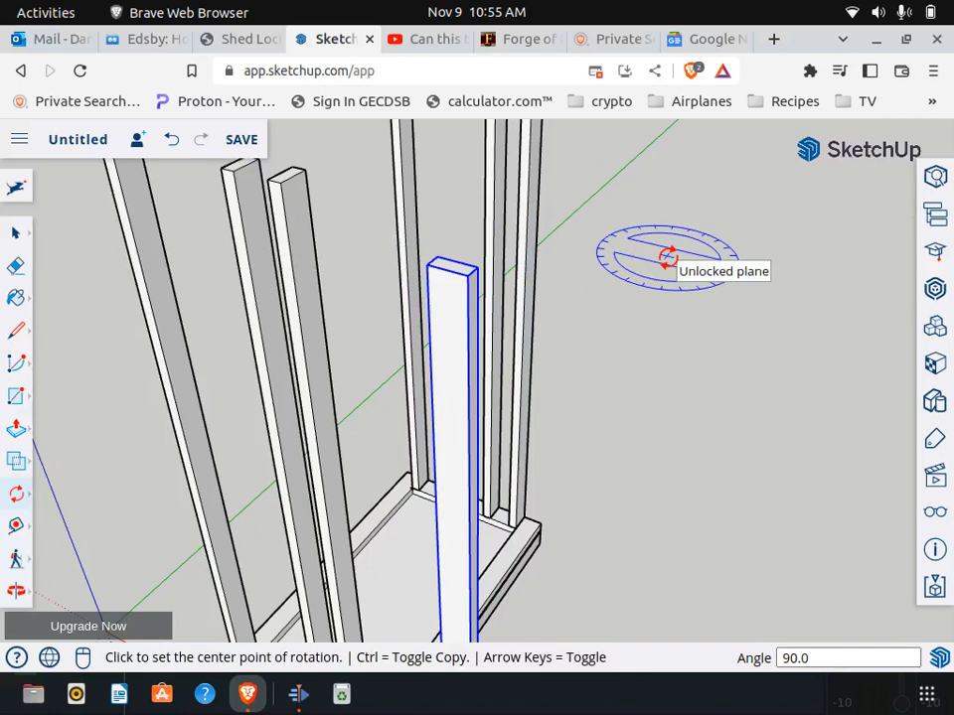
scroll(596, 238, "down", 5)
scroll(230, 220, "down", 2)
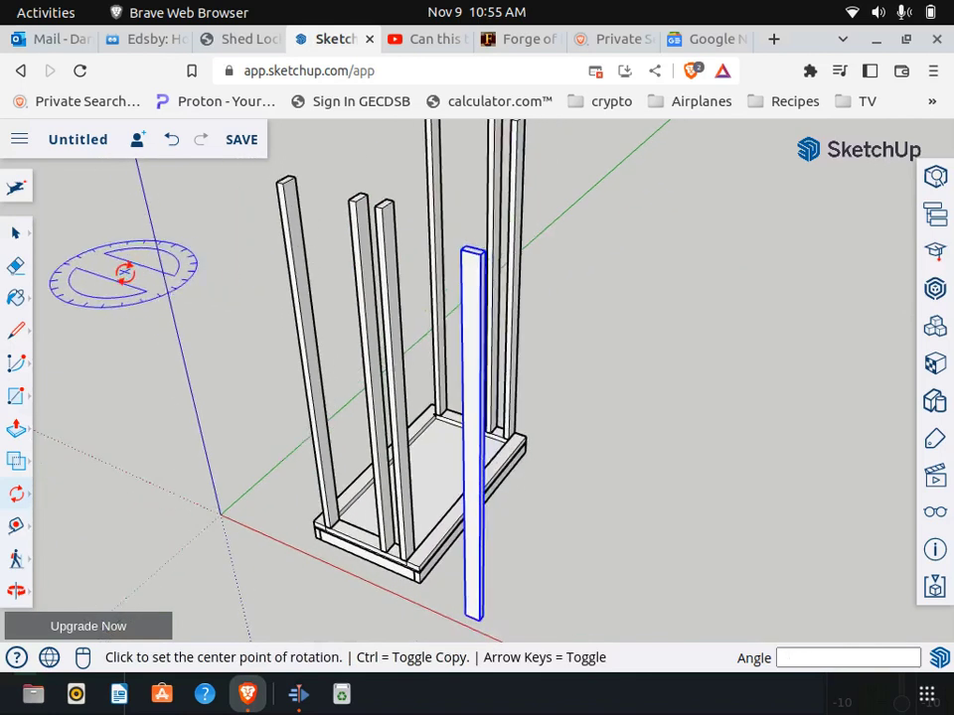
Step: Move the turned post onto the far front corner of the frame
scroll(124, 271, "down", 1)
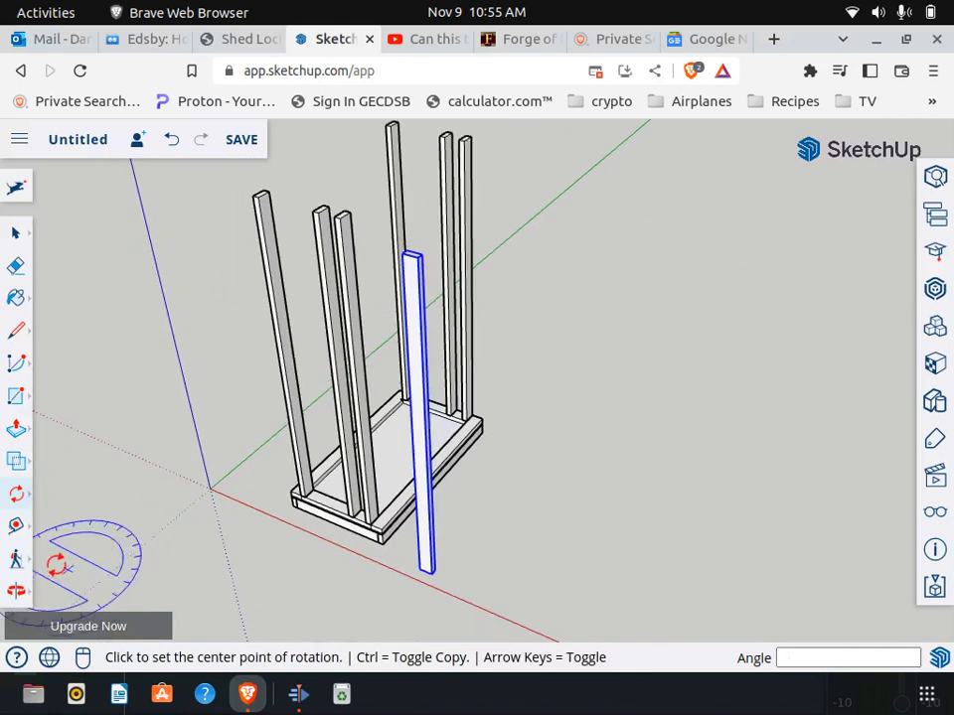
left_click(17, 494)
left_click(62, 450)
scroll(437, 562, "up", 3)
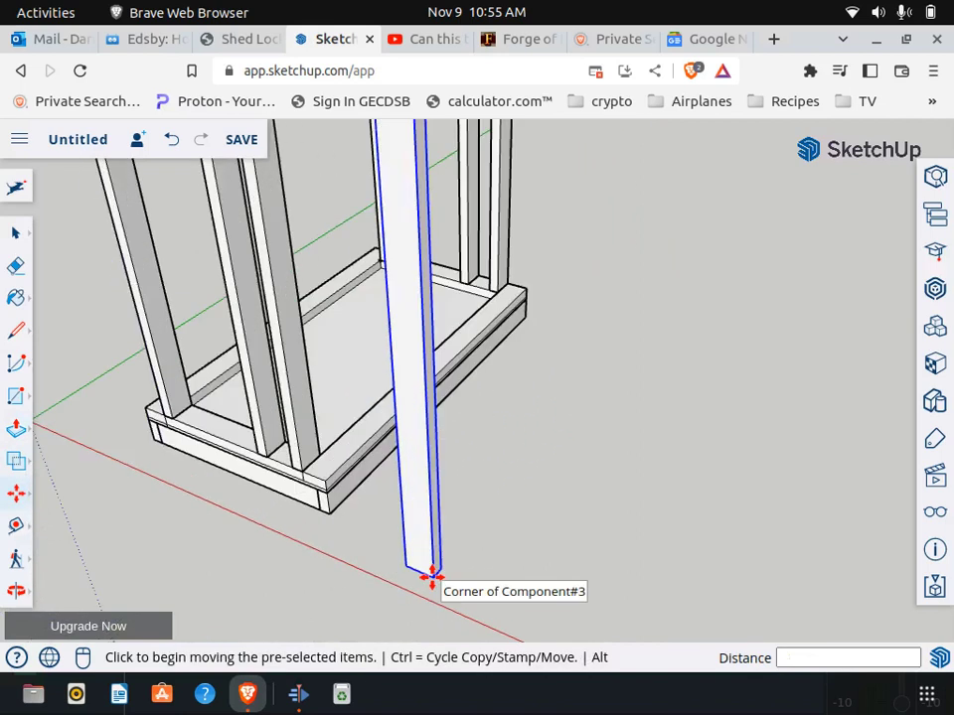
left_click(431, 576)
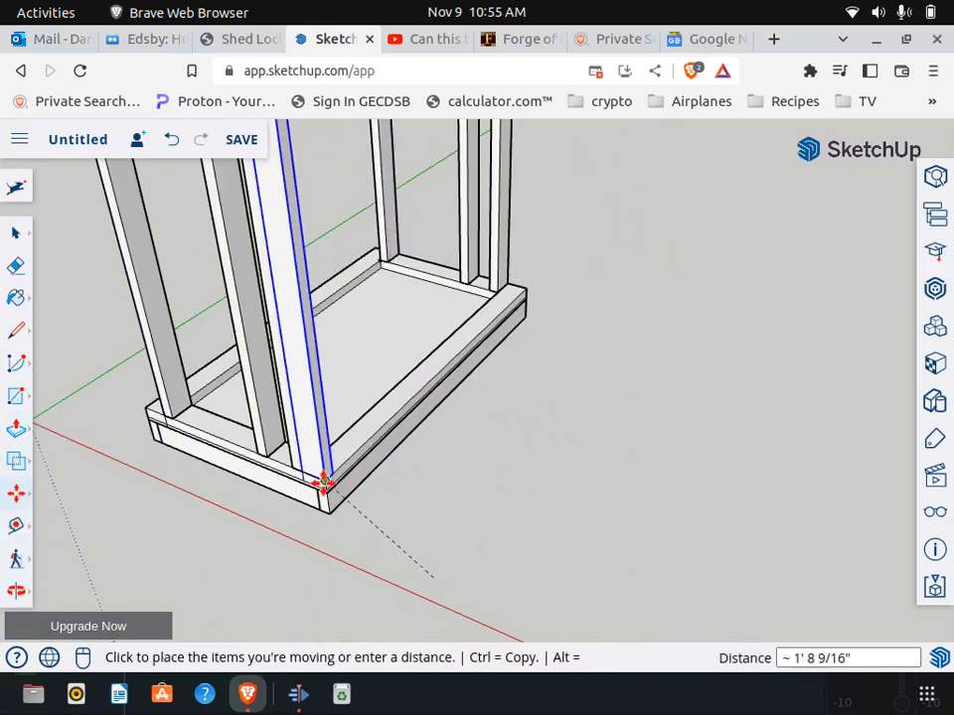
left_click(324, 482)
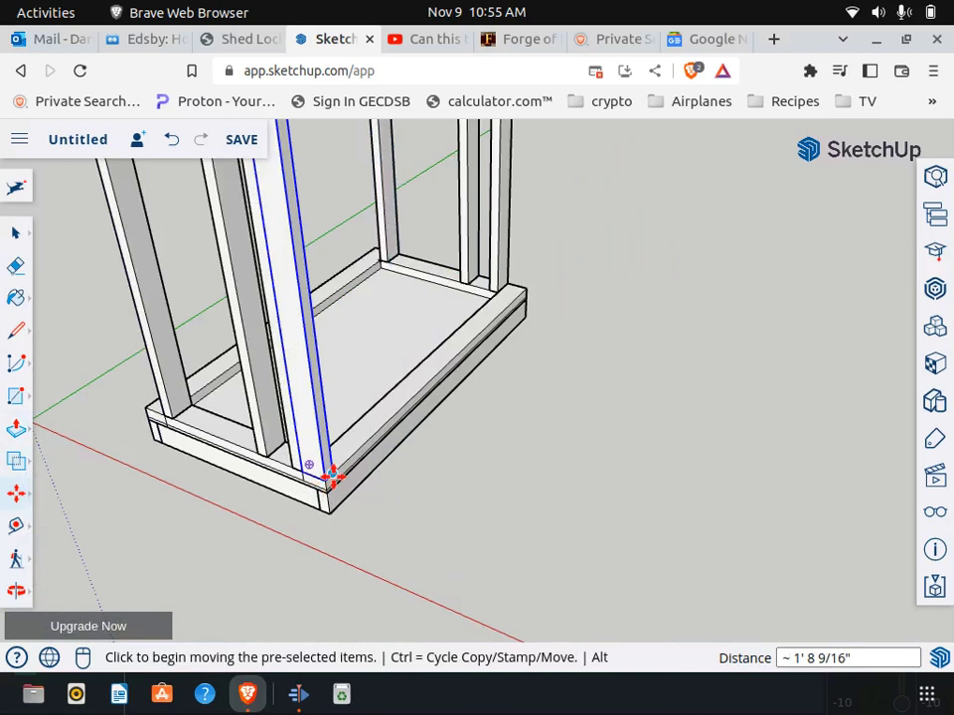
left_click(331, 479)
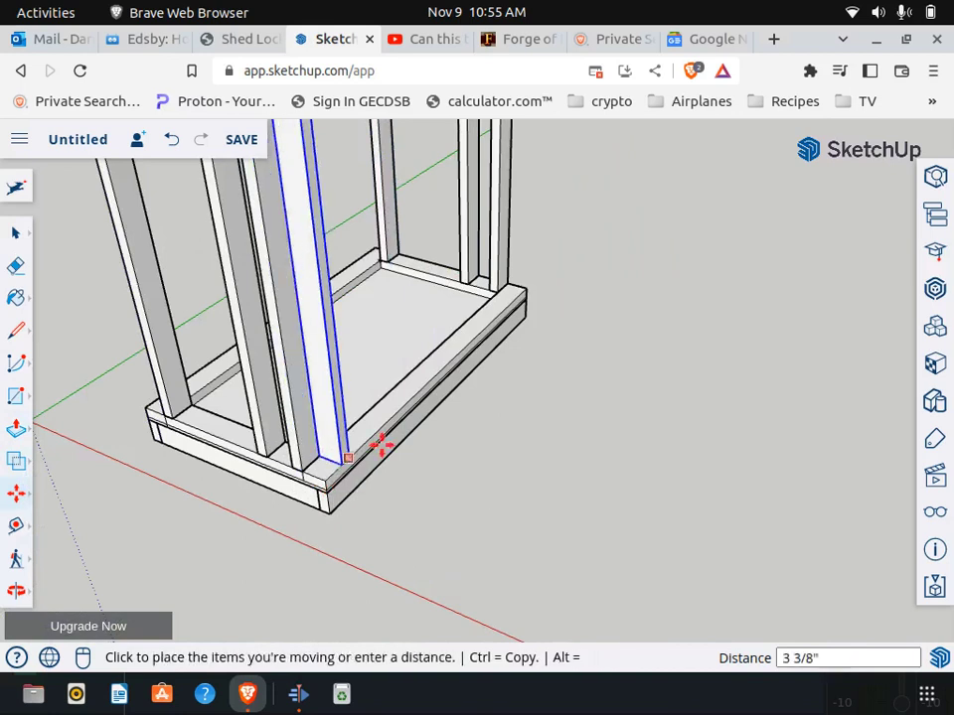
key("ctrl")
left_click(524, 290)
Step: Copy that post 7.5" inward along the frame edge
scroll(538, 291, "up", 3)
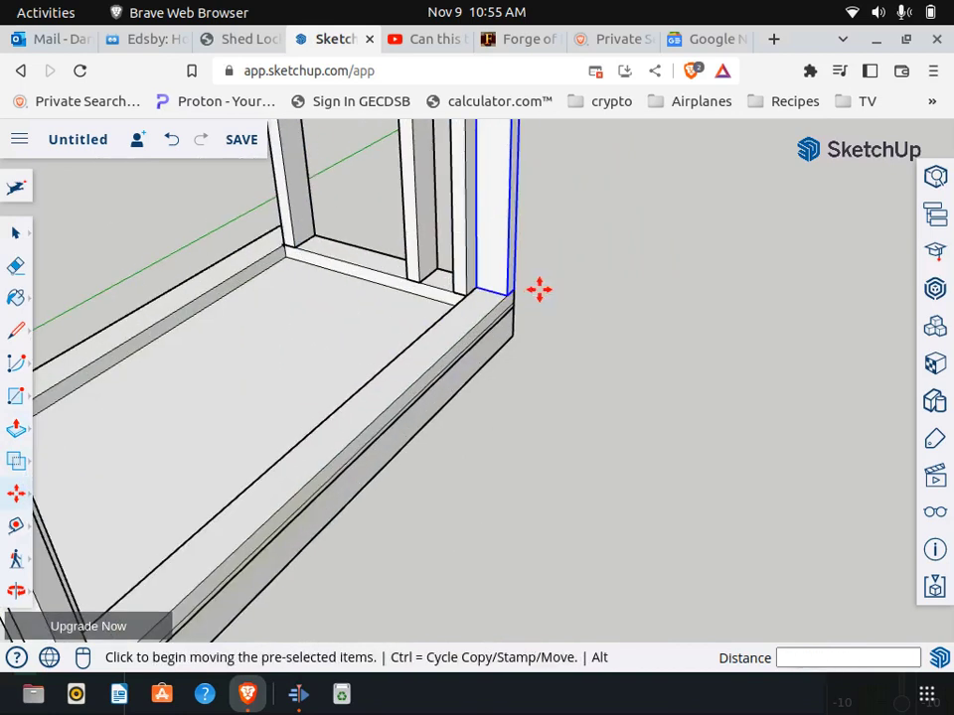
left_click(511, 291)
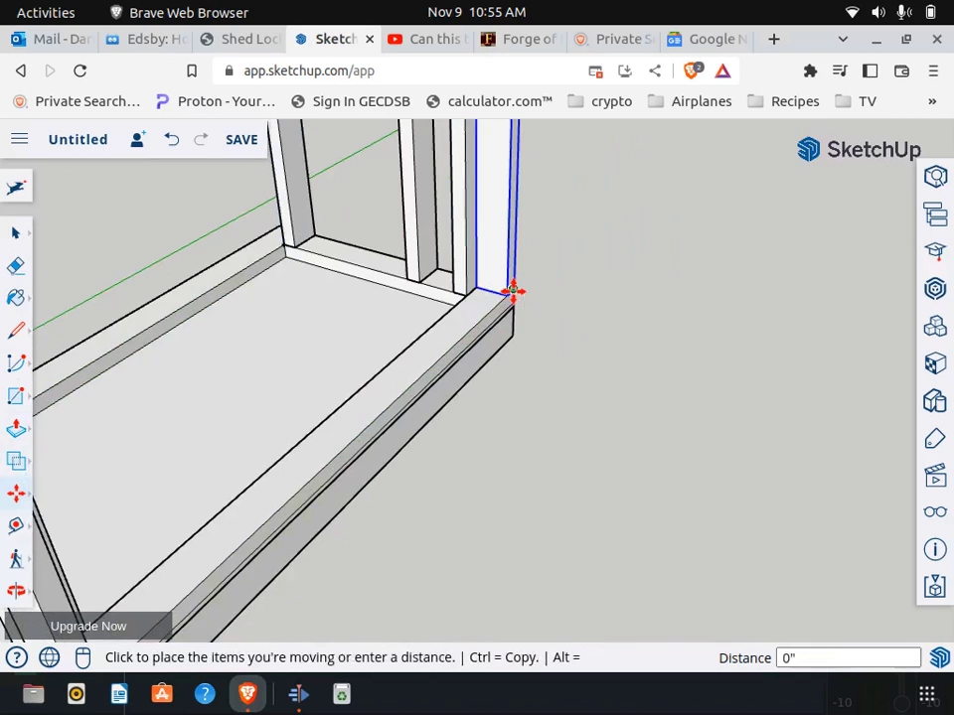
key("ctrl")
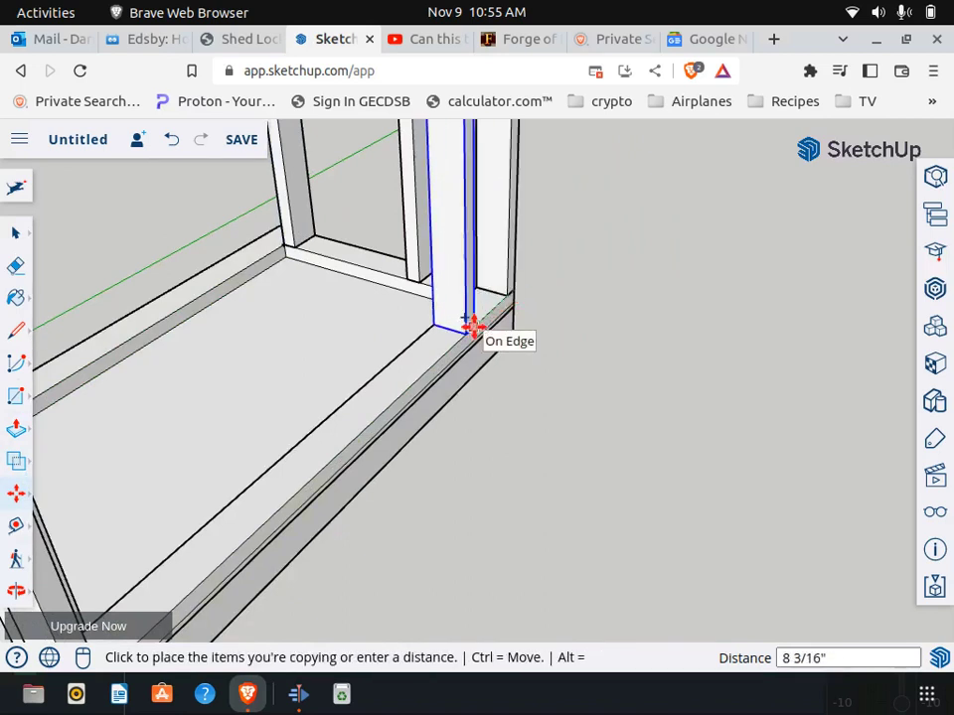
type("7.5")
key("Return")
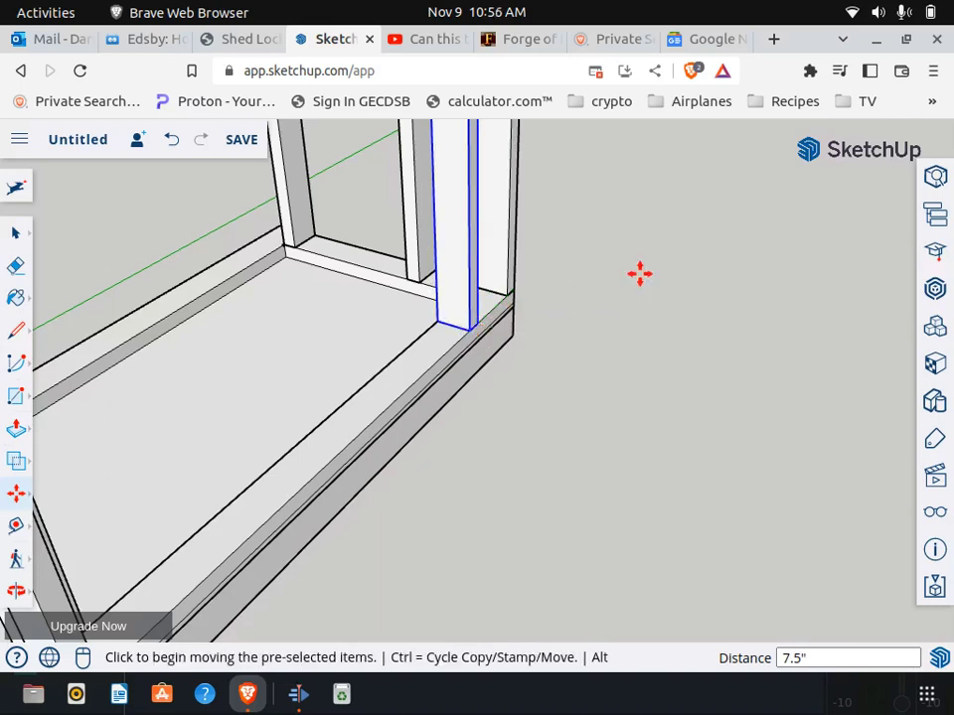
scroll(639, 272, "down", 2)
Step: Copy the left front post 7 1/2" inward along the edge
left_click(16, 231)
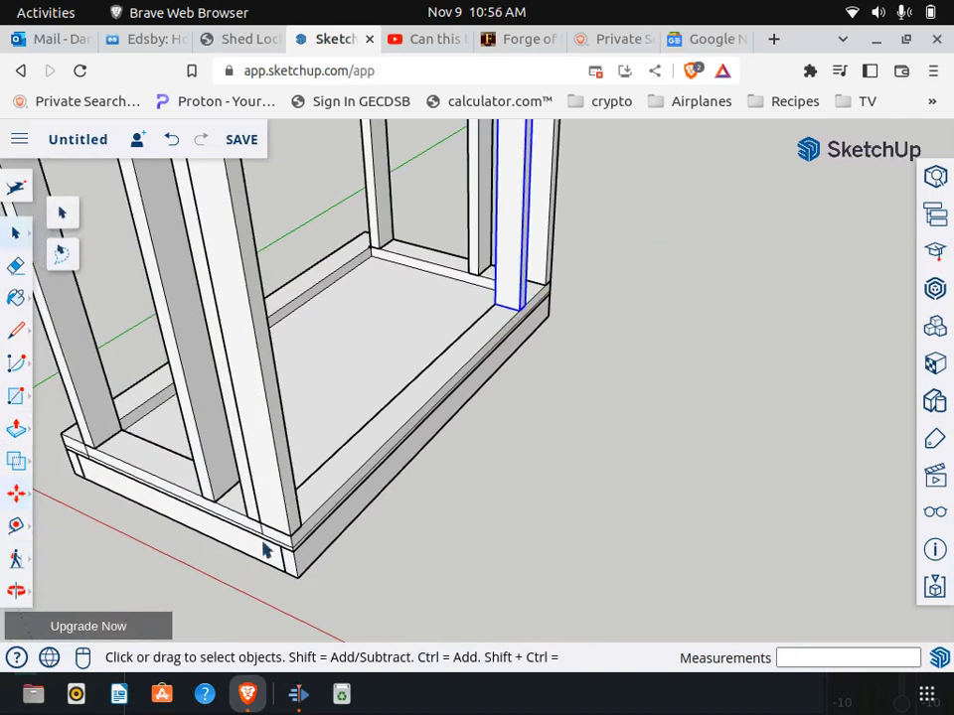
left_click(211, 405)
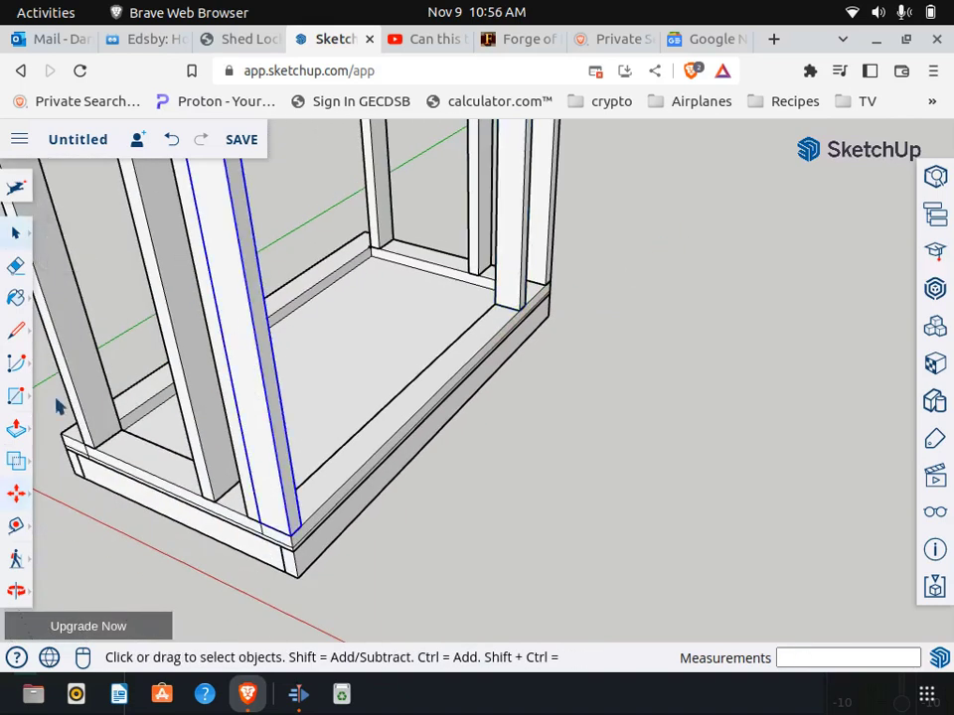
left_click(16, 493)
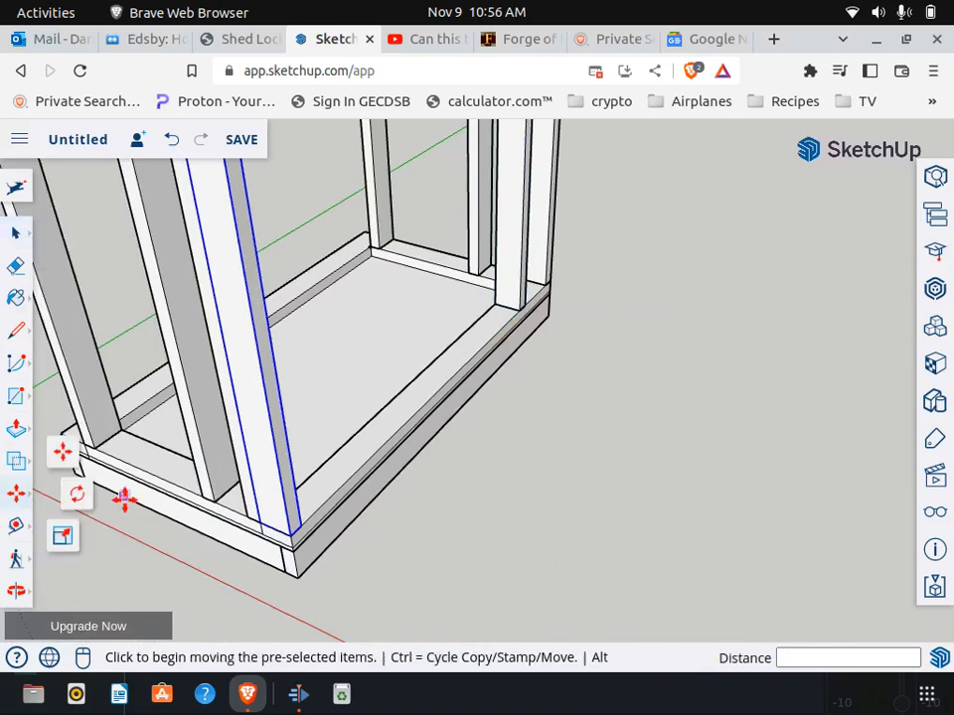
left_click(290, 533)
key("ctrl")
type("7 1/2\"")
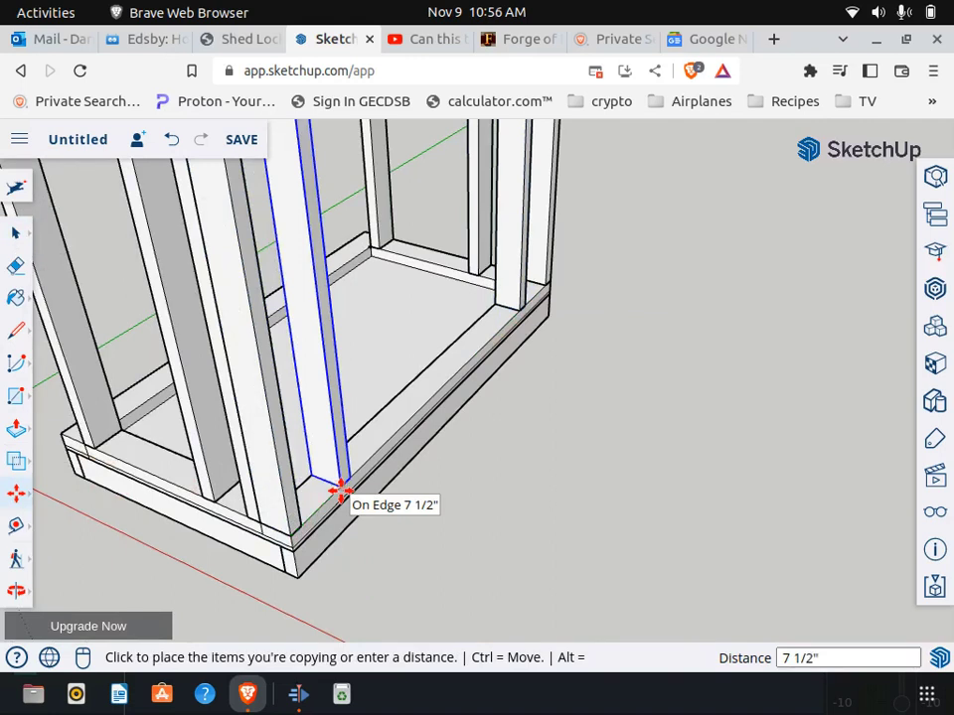
left_click(340, 491)
Step: Orbit to a front-on view and review the framing plan PDF
middle_click_drag(592, 511, 556, 527)
left_click(16, 591)
left_click_drag(213, 575, 243, 49)
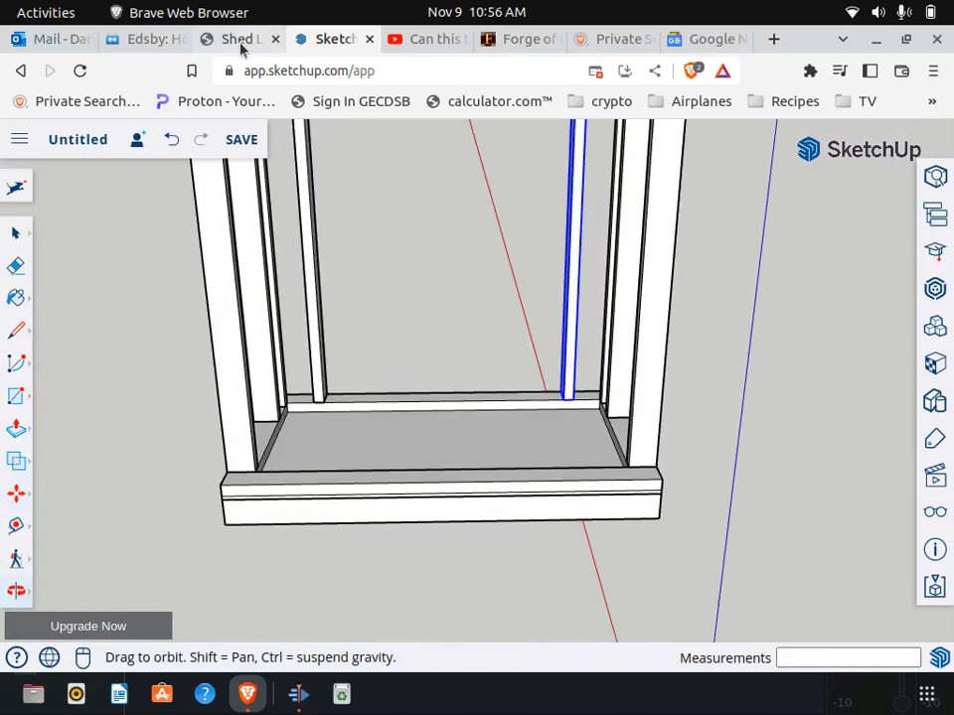
left_click(241, 45)
scroll(244, 506, "down", 5)
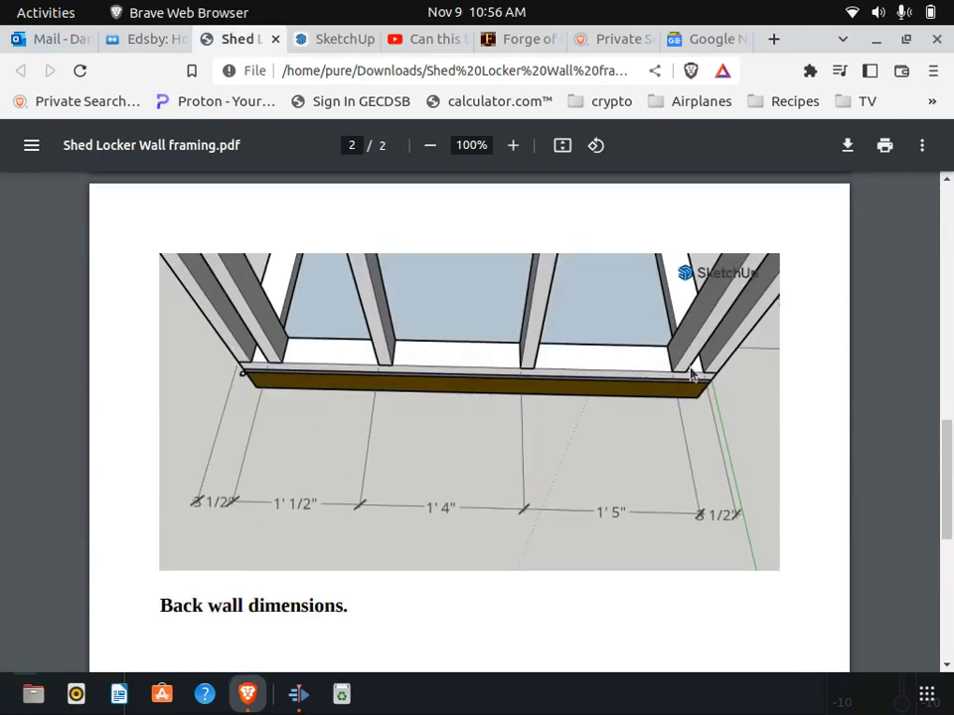
left_click(341, 38)
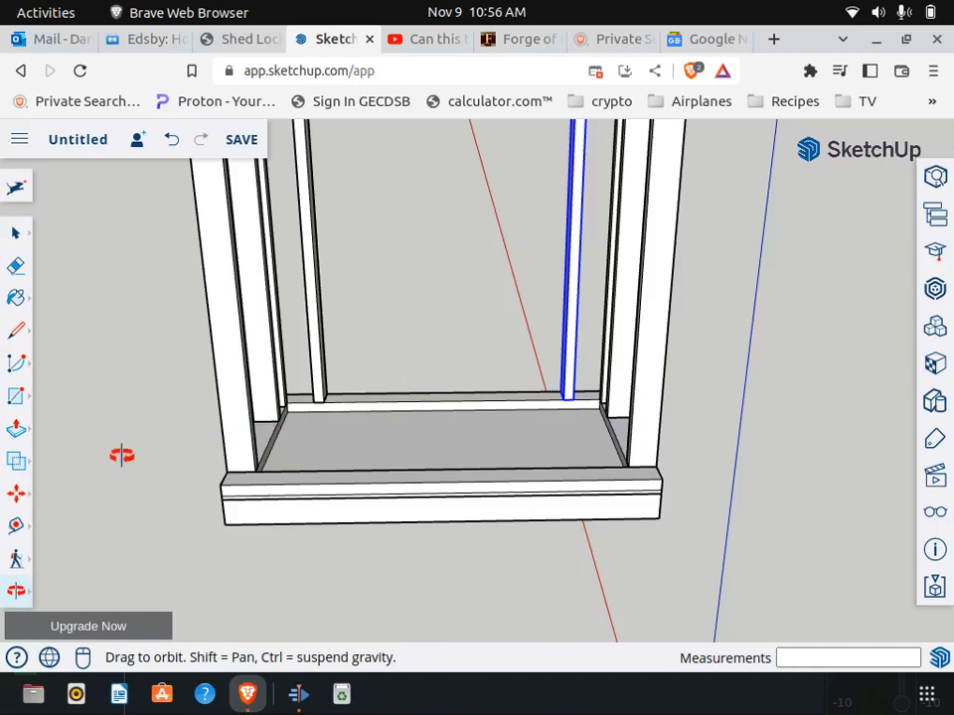
Step: Copy the stud to the left and right corners of the near platform edge
left_click(16, 493)
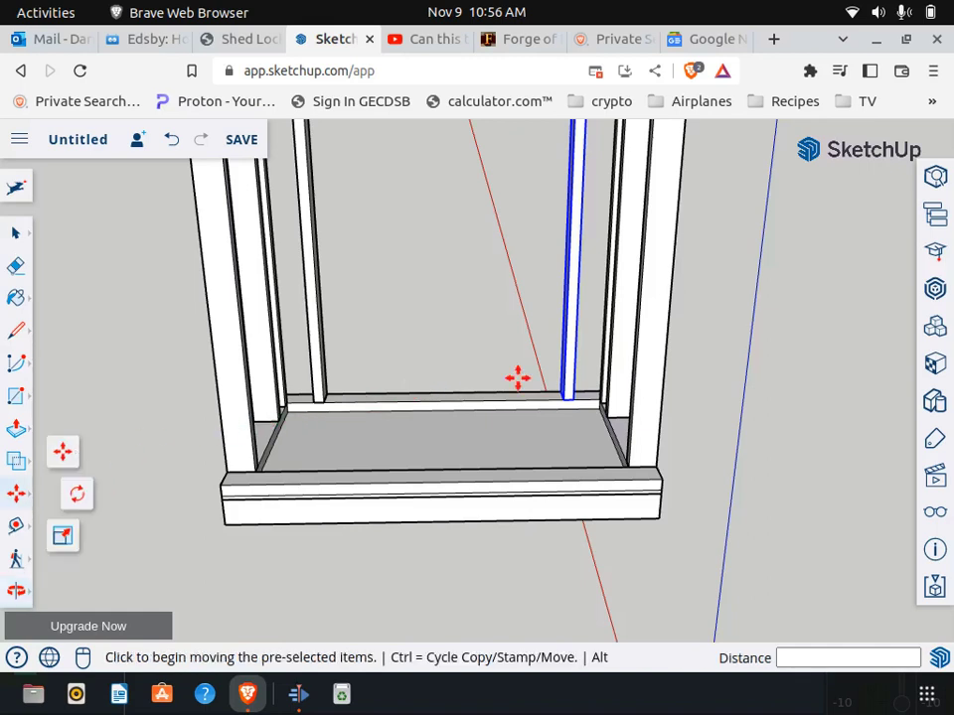
left_click(564, 401)
key("ctrl")
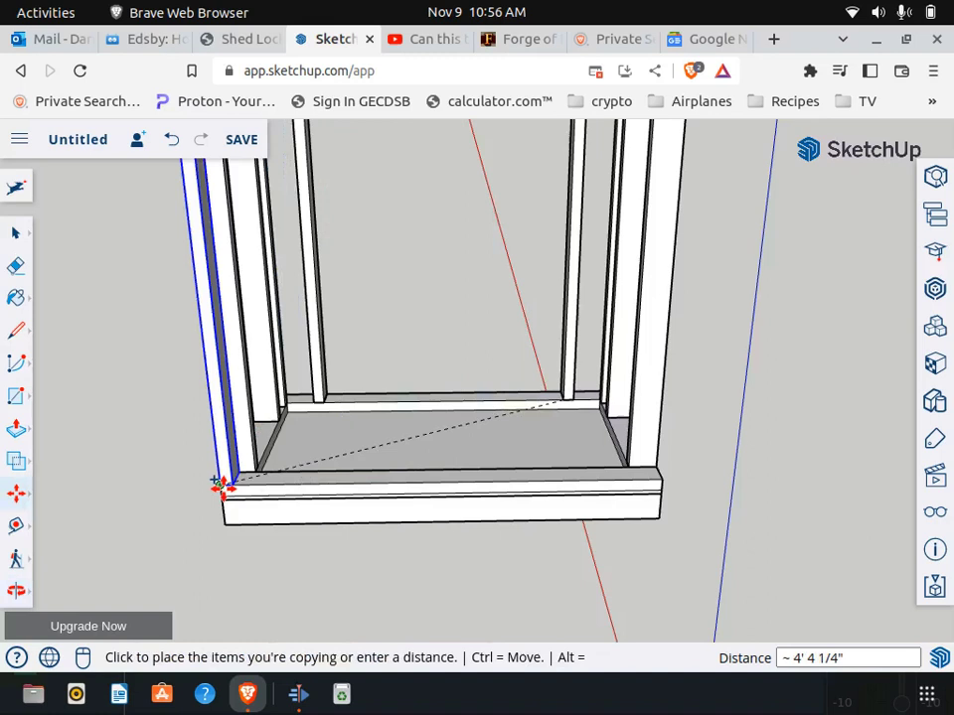
left_click(222, 486)
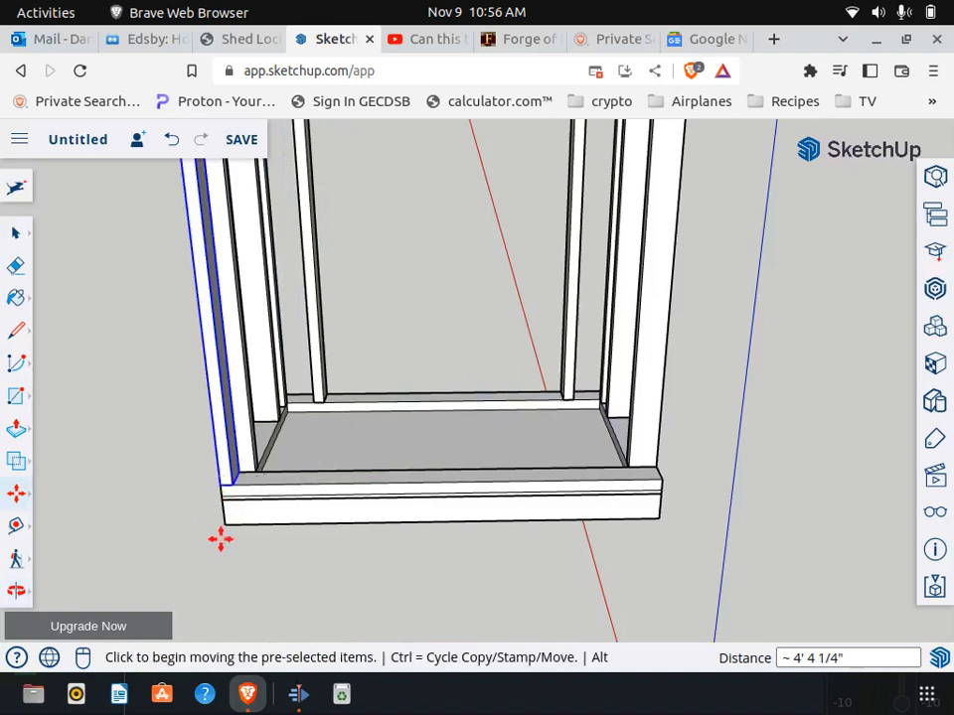
left_click(236, 484)
key("ctrl")
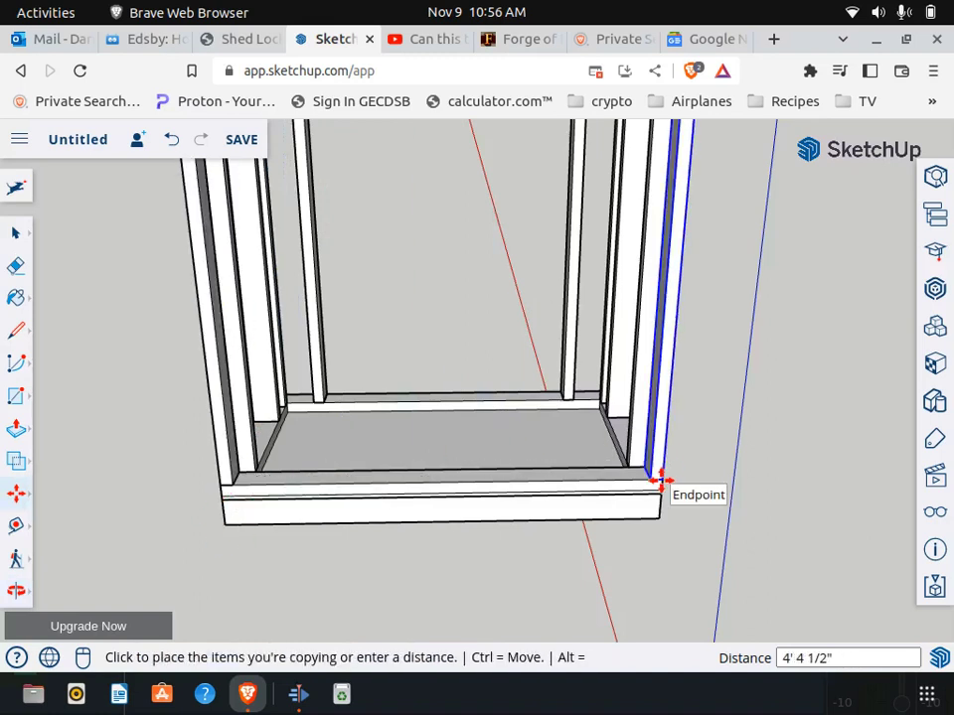
left_click(661, 481)
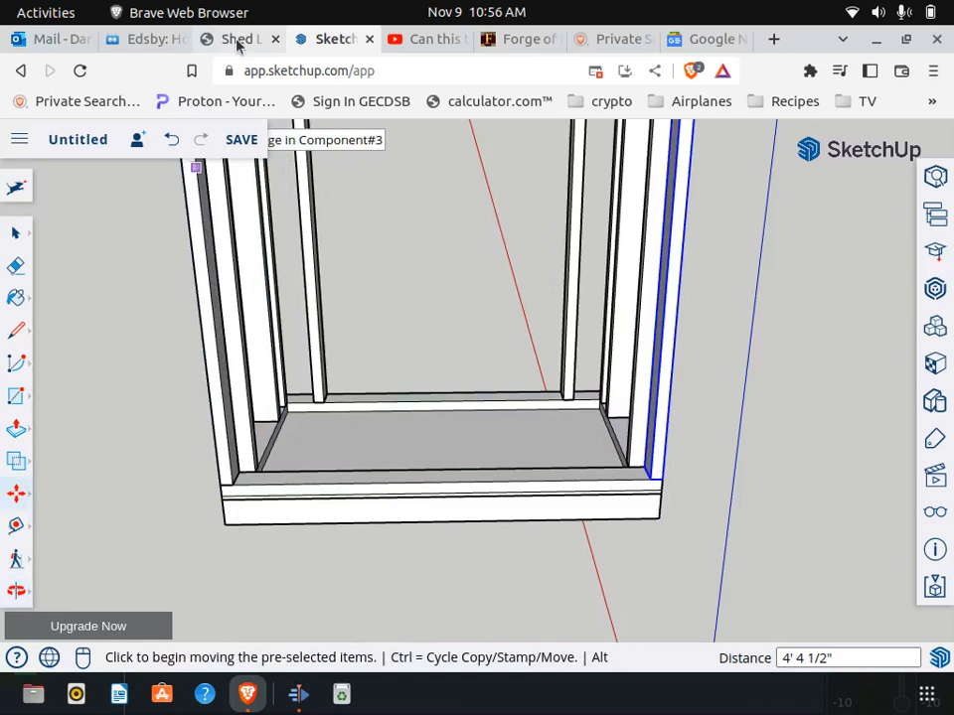
Step: After checking the back wall dimensions, copy the right corner stud 3.5" inward
left_click(238, 40)
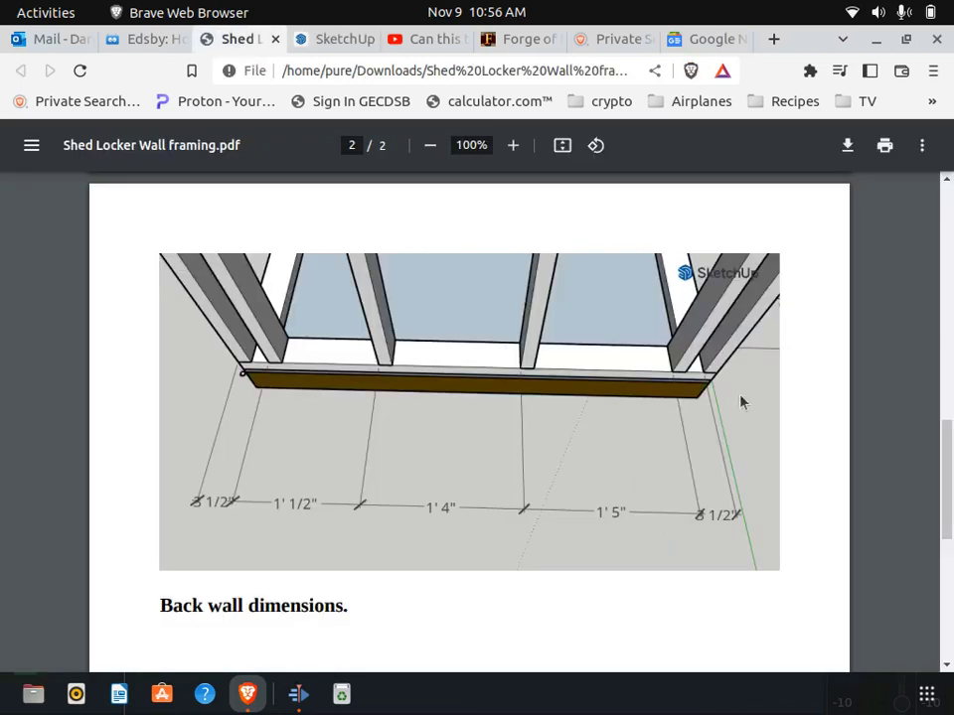
left_click(350, 41)
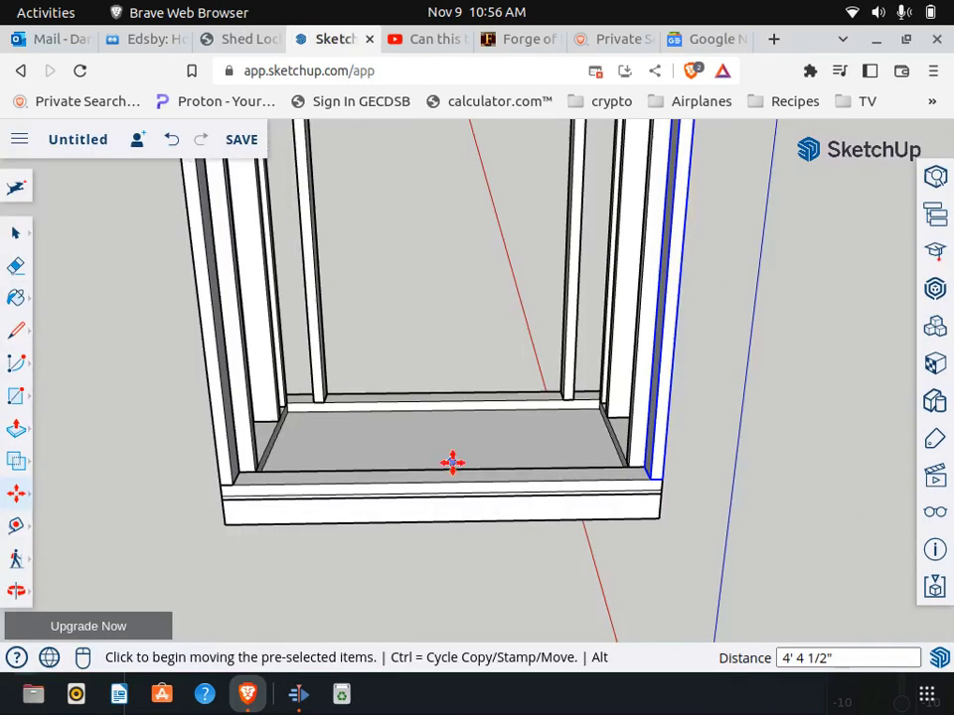
scroll(639, 486, "up", 2)
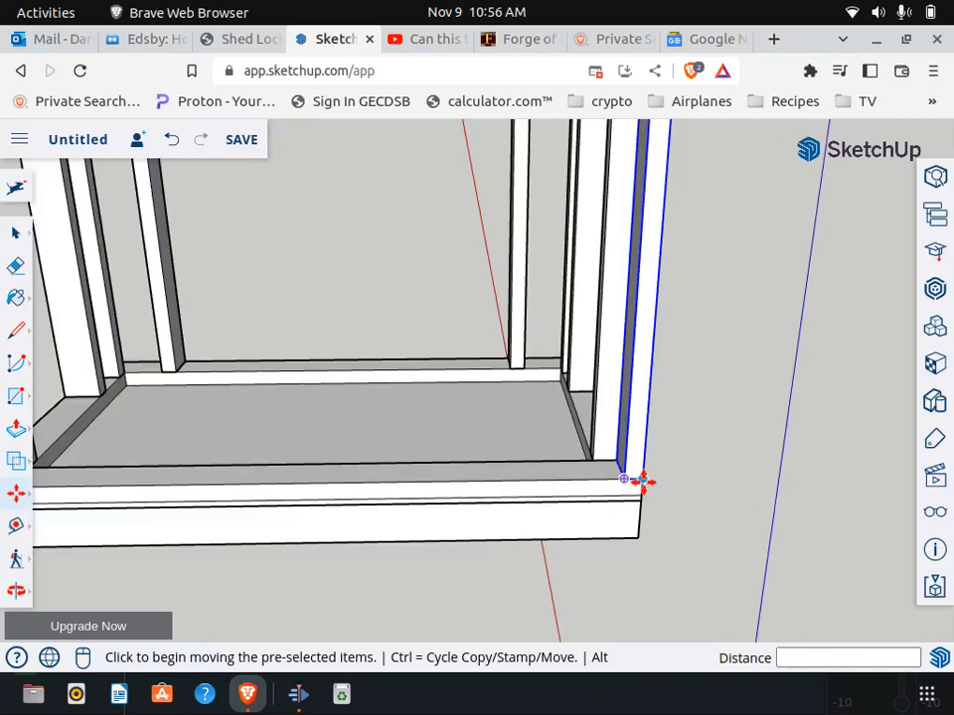
left_click(643, 481)
key("ctrl")
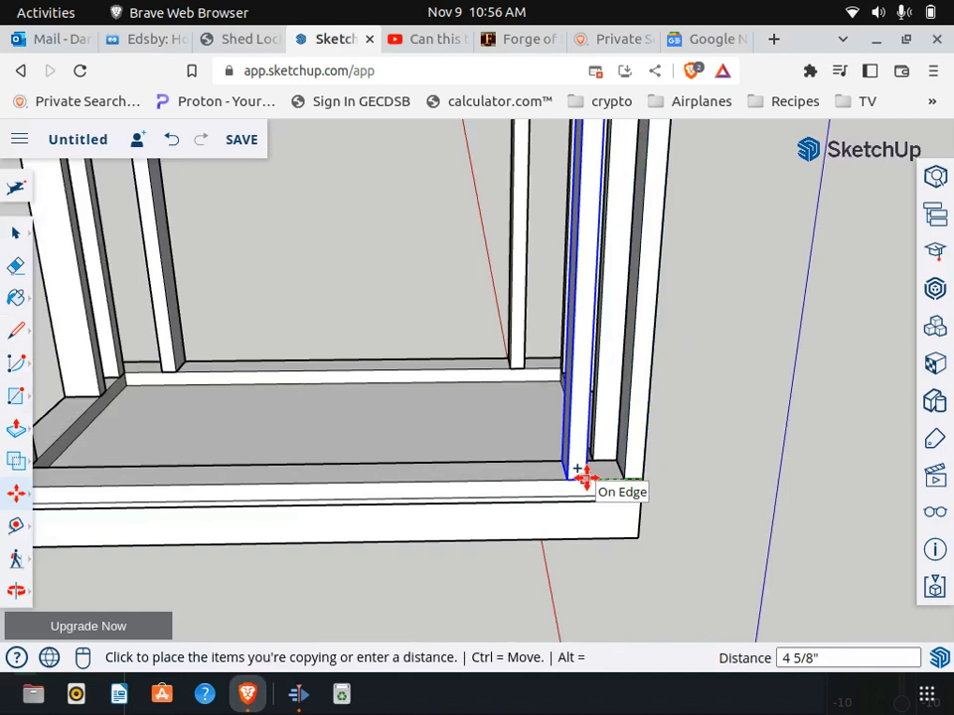
type("3.5")
key("Return")
scroll(773, 503, "down", 3)
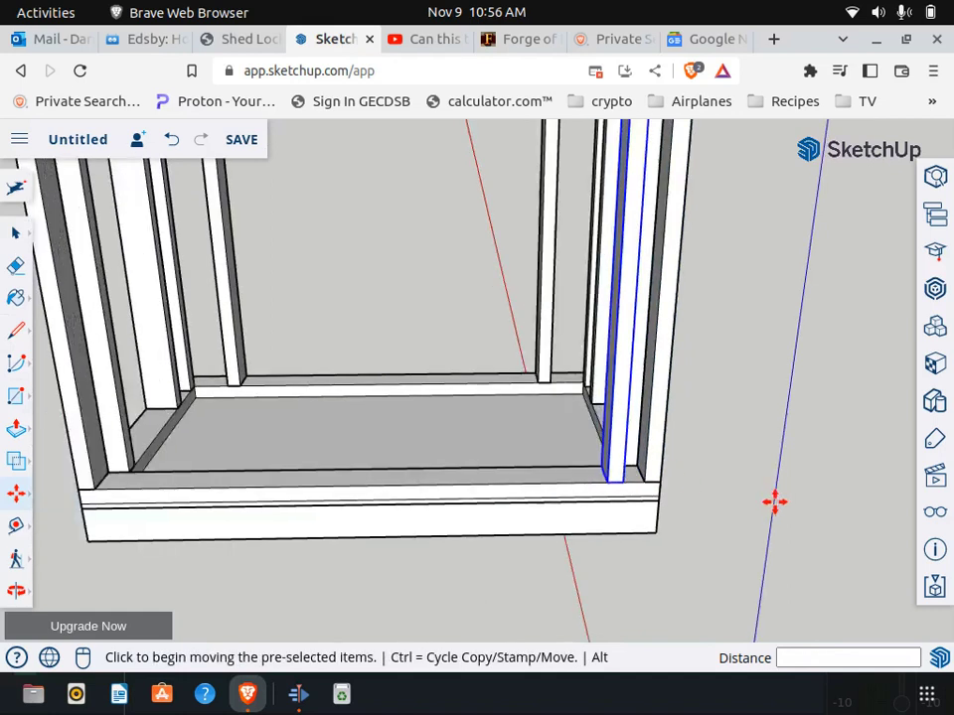
Step: Copy the left corner stud 3.5" over along the back wall
left_click(22, 236)
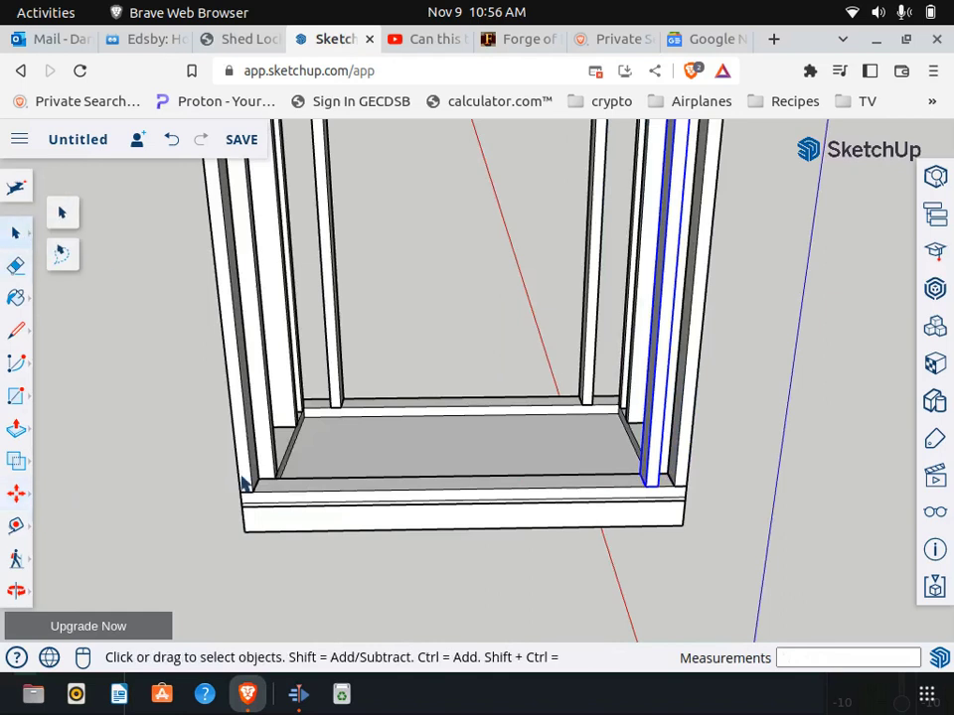
left_click(240, 475)
left_click(16, 493)
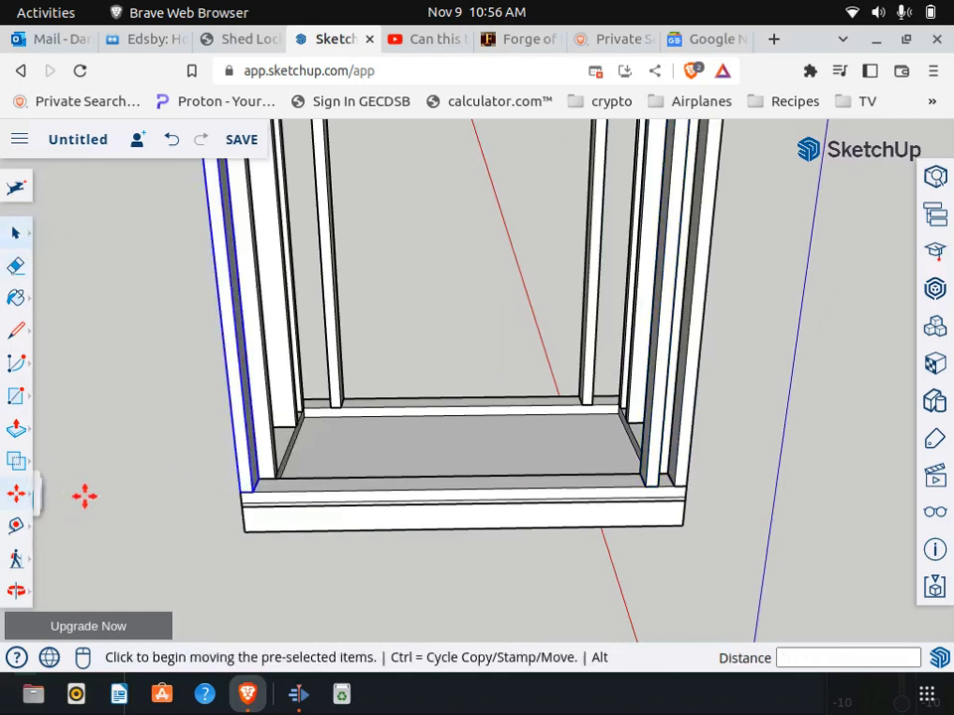
scroll(241, 503, "up", 2)
left_click(248, 486)
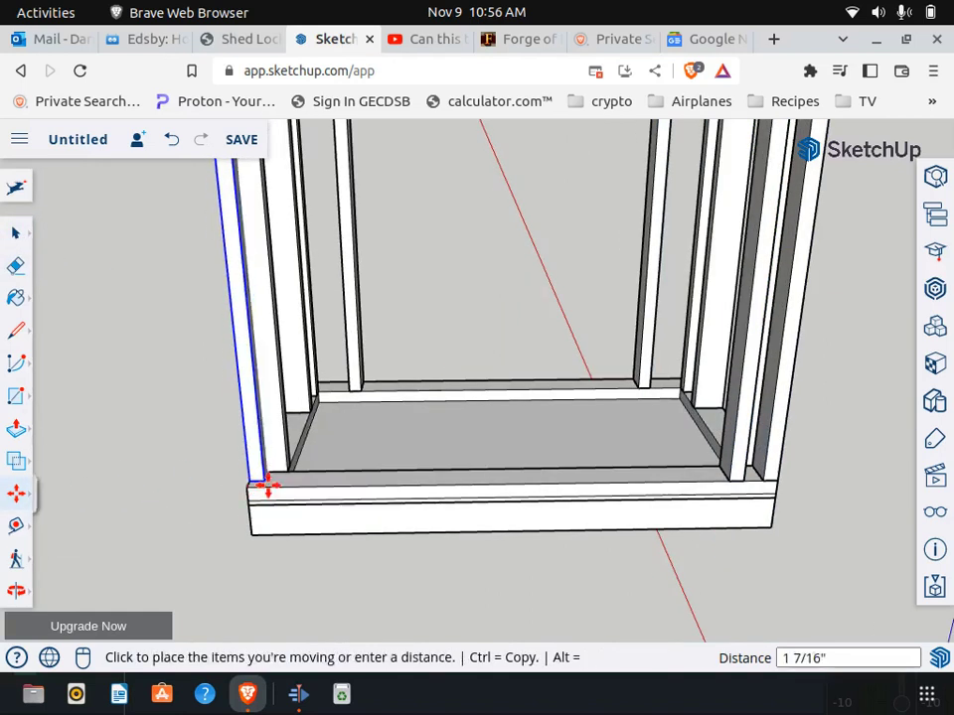
key("ctrl")
type("3.5")
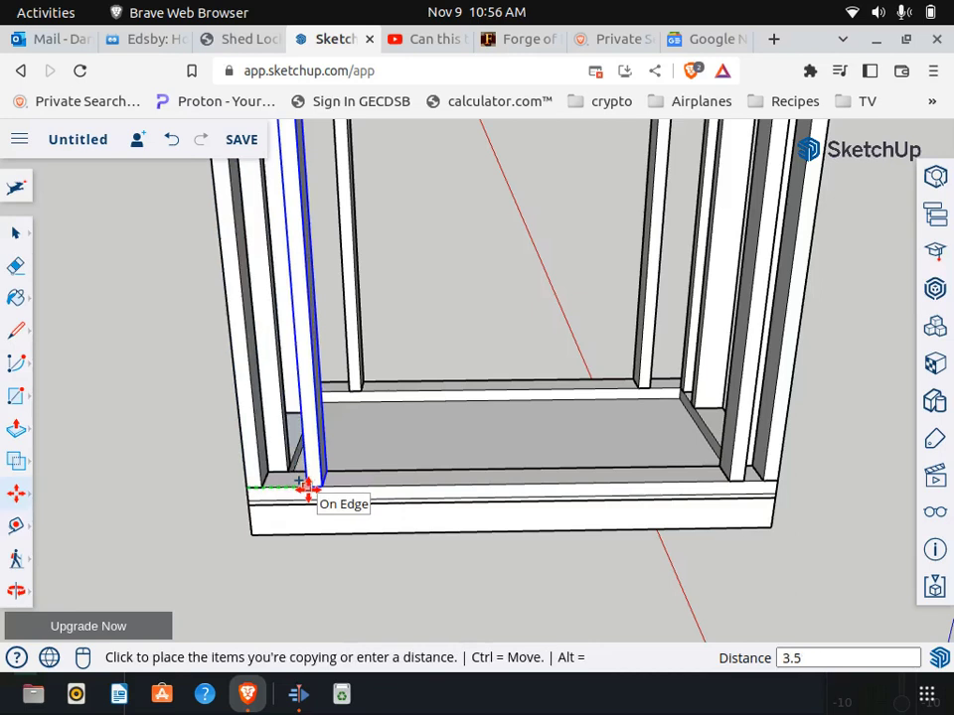
key("Return")
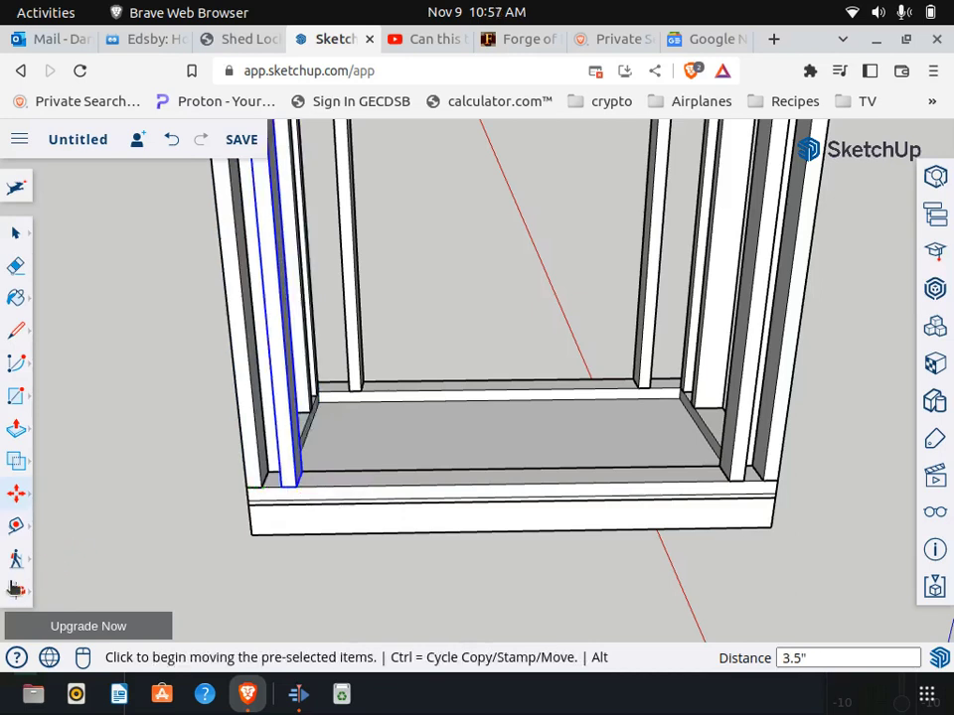
Step: Orbit around the wall frame to inspect the studs from different angles
left_click(16, 591)
left_click_drag(149, 551, 527, 317)
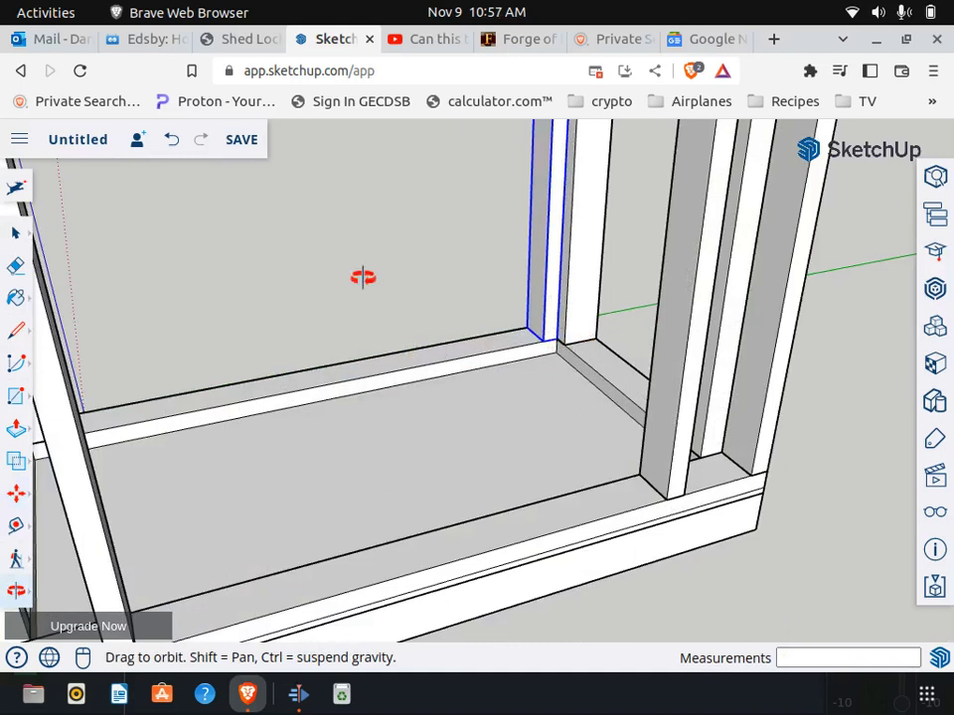
left_click_drag(369, 277, 215, 447)
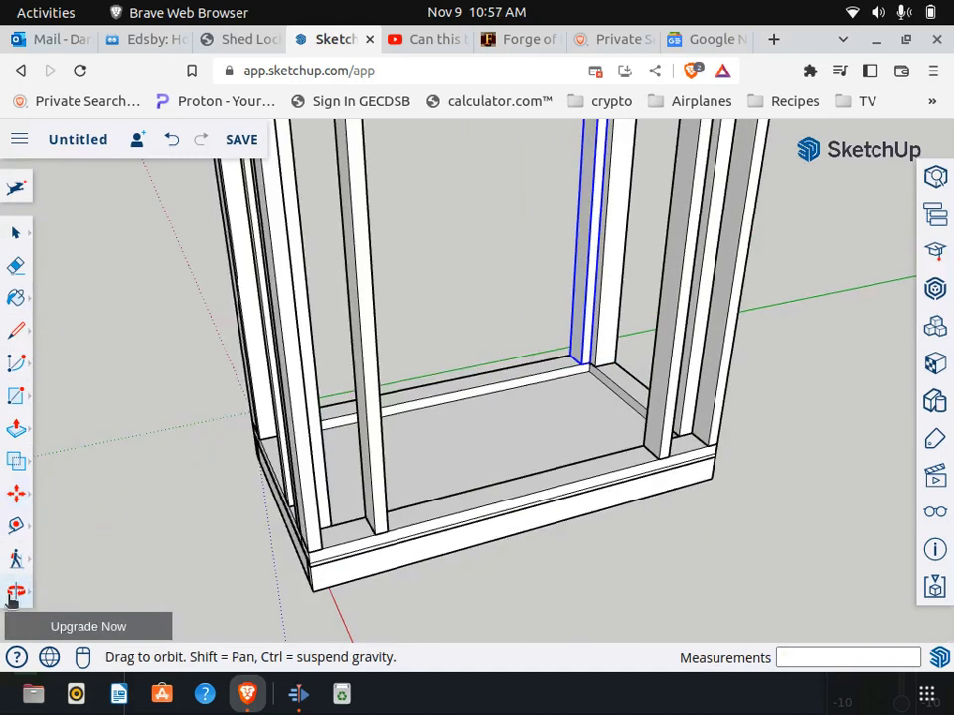
left_click_drag(438, 435, 298, 328)
Step: Check the PDF spacings, try a Ctrl-copy of the stud, then undo the misplaced copy
left_click(243, 39)
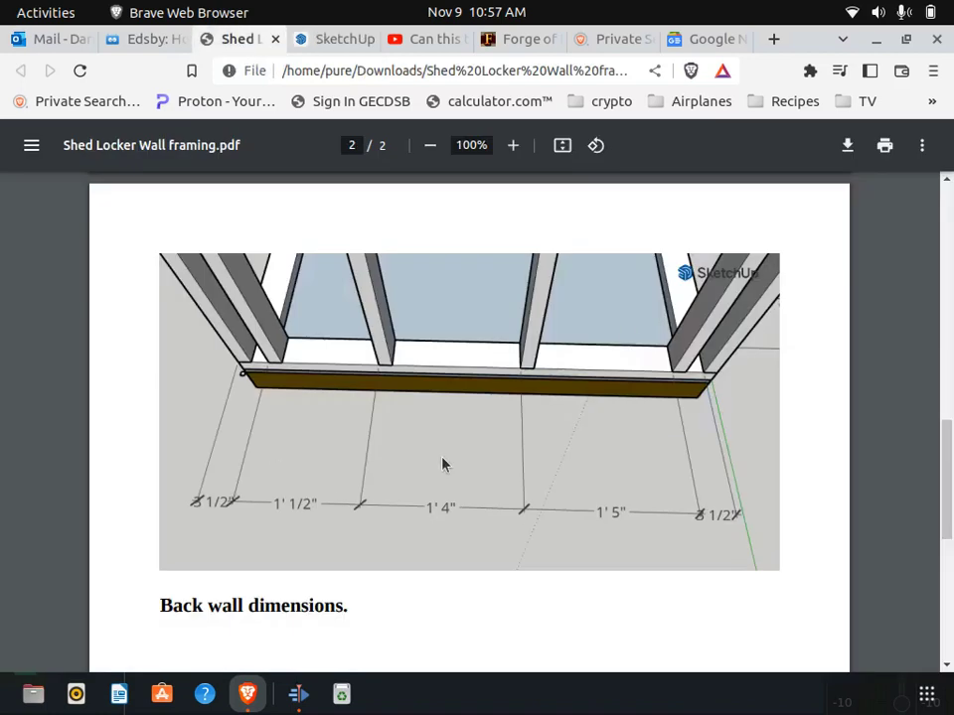
left_click(330, 42)
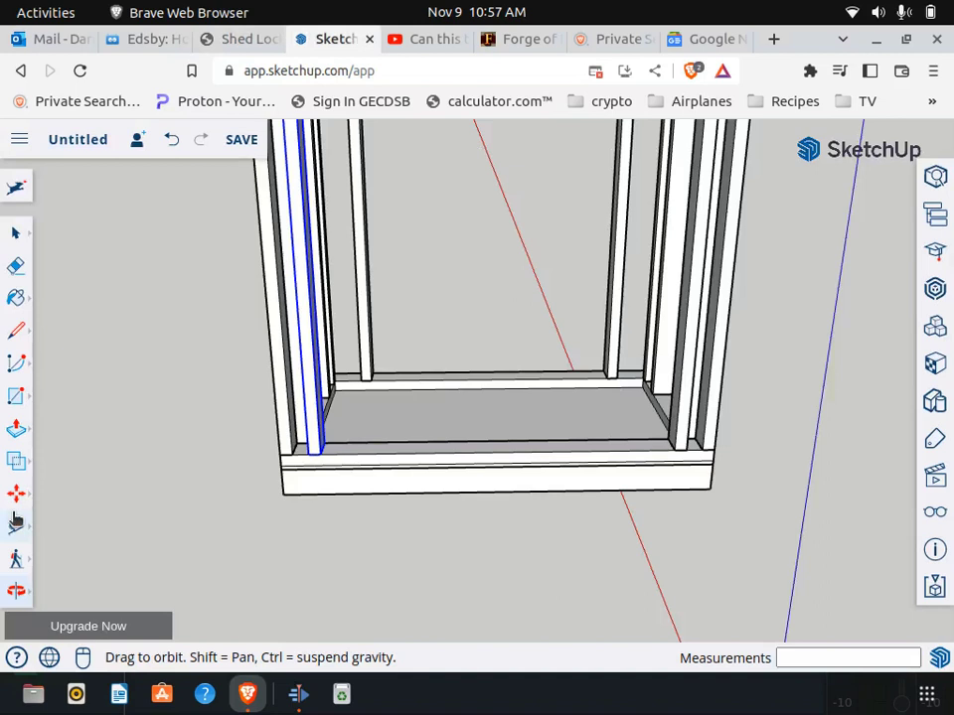
left_click(16, 494)
scroll(399, 428, "up", 2)
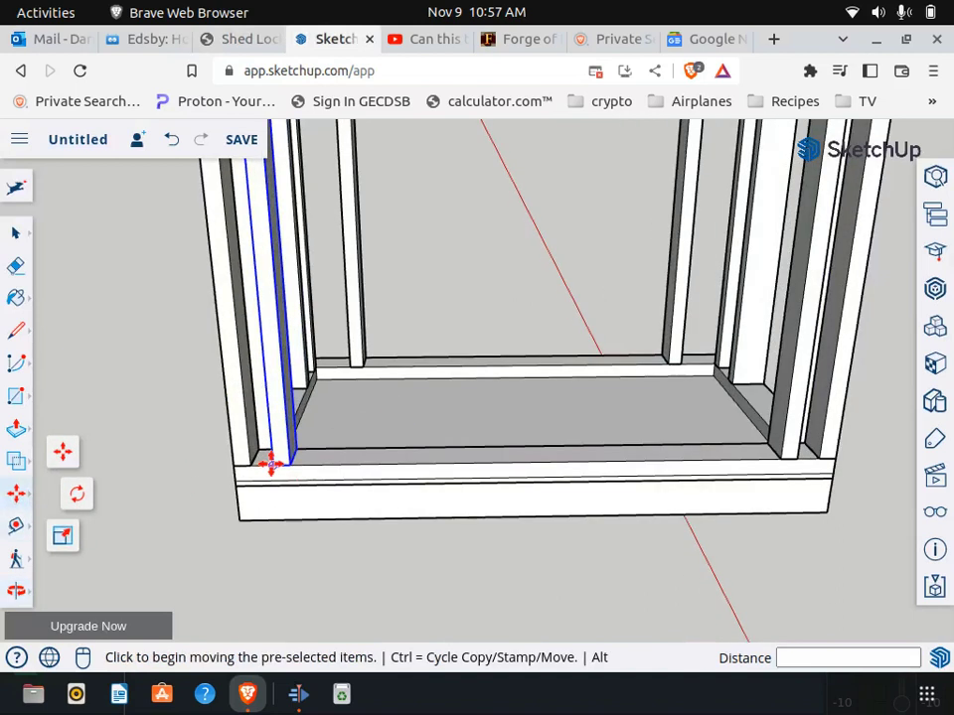
left_click(270, 464)
key("ctrl")
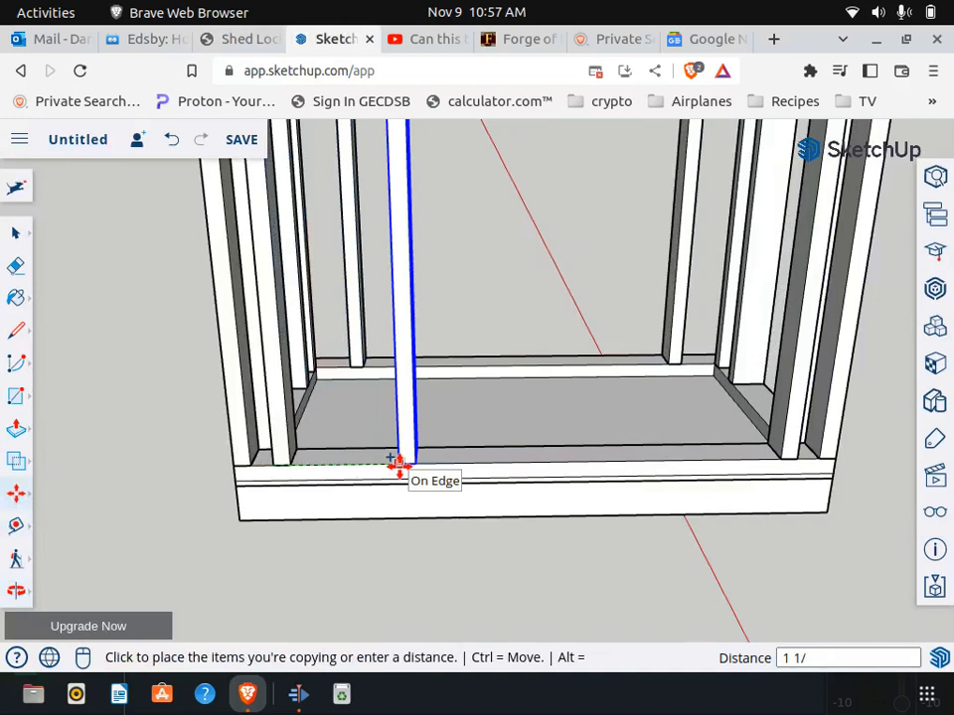
key("Return")
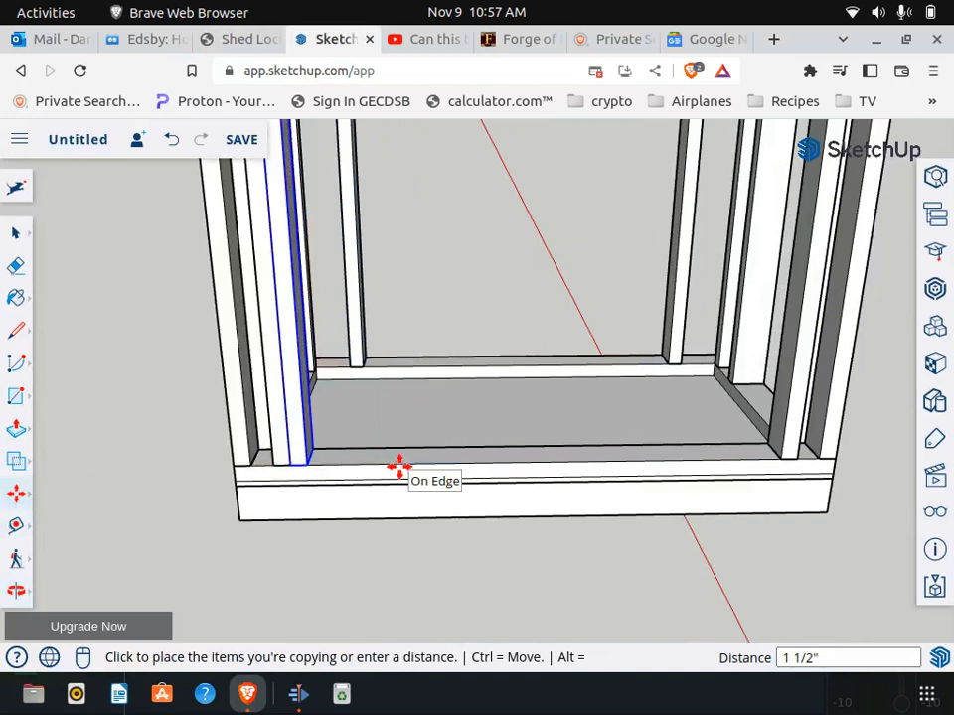
left_click(171, 139)
Step: Recheck the PDF and copy the corner stud 1' 1/2" along the back wall
key("ctrl+shift+Tab")
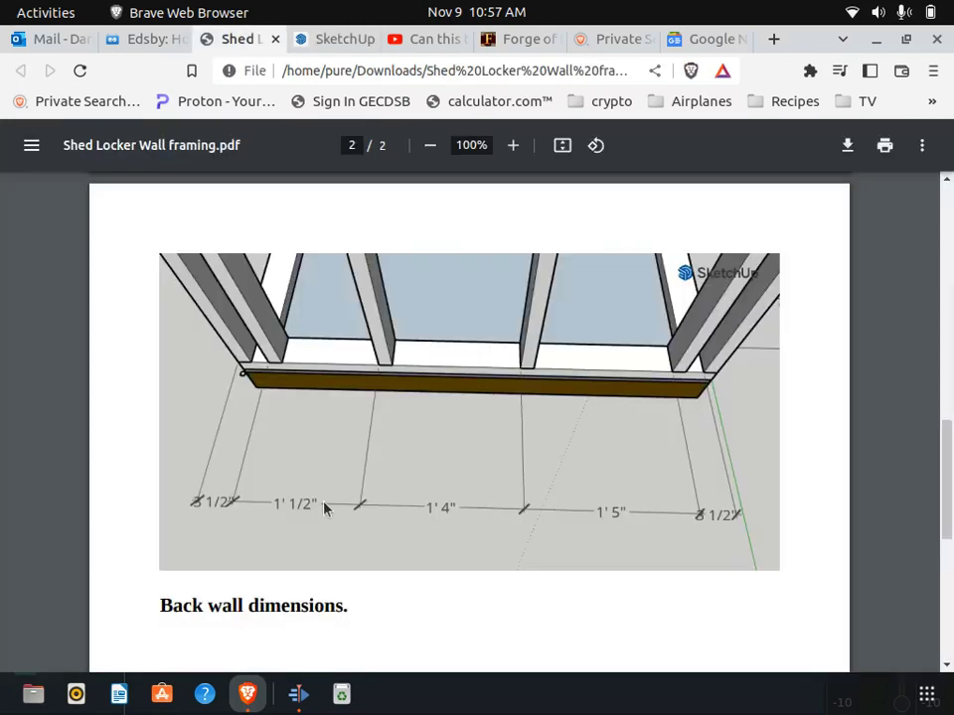
left_click(313, 40)
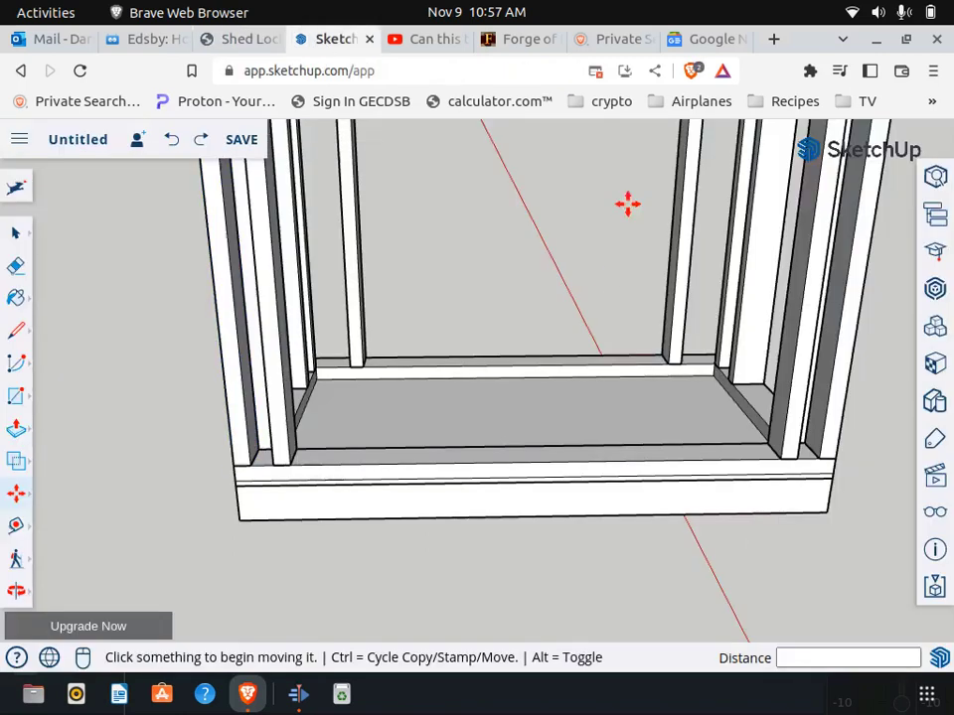
left_click(278, 459)
key("ctrl")
type("1' 1/2\"")
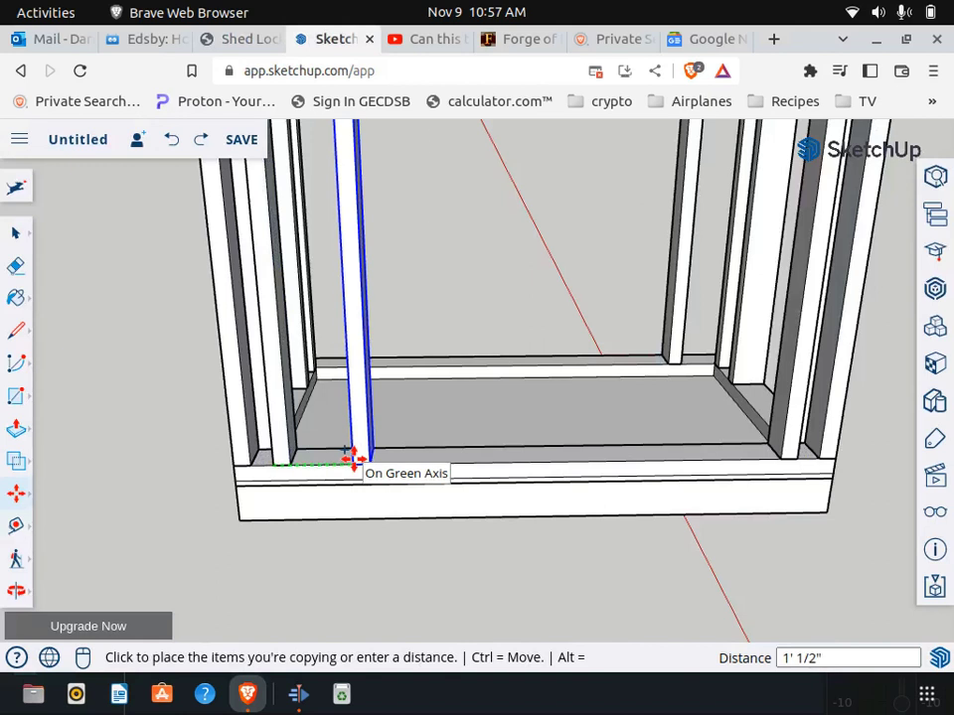
key("Return")
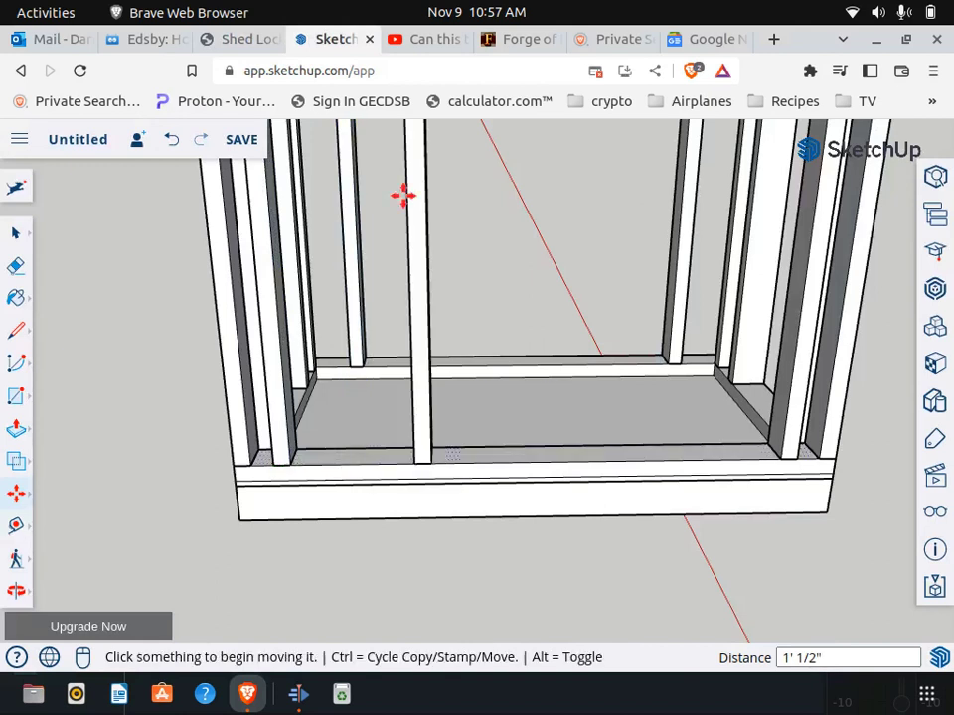
Step: Copy the 1' 1/2" stud a further 16" along the back wall per the PDF
left_click(238, 40)
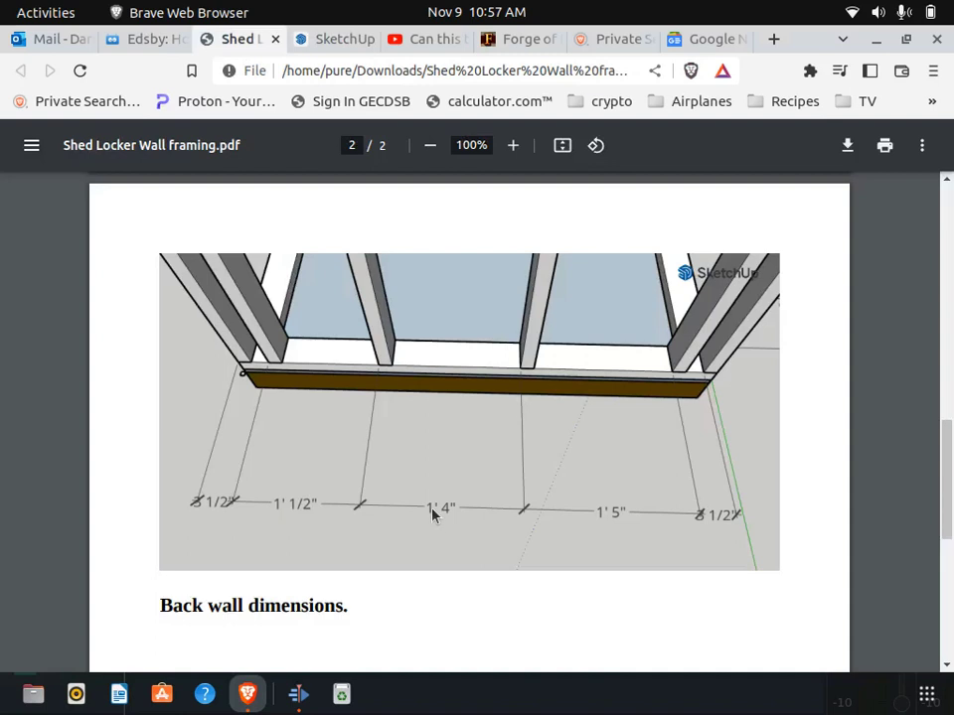
left_click(339, 40)
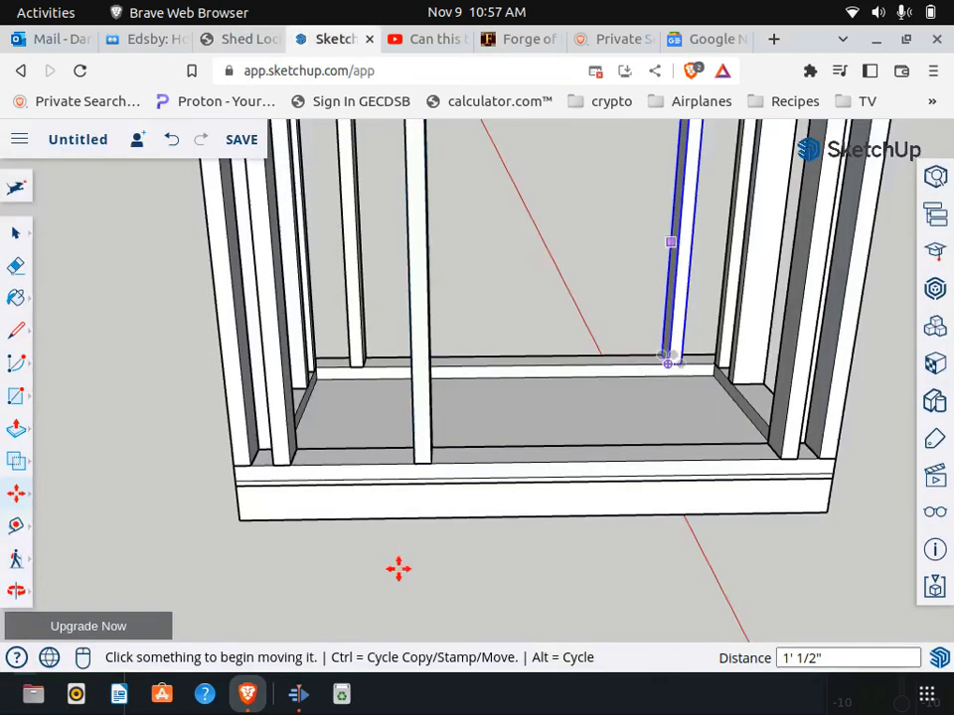
left_click(413, 463)
key("ctrl")
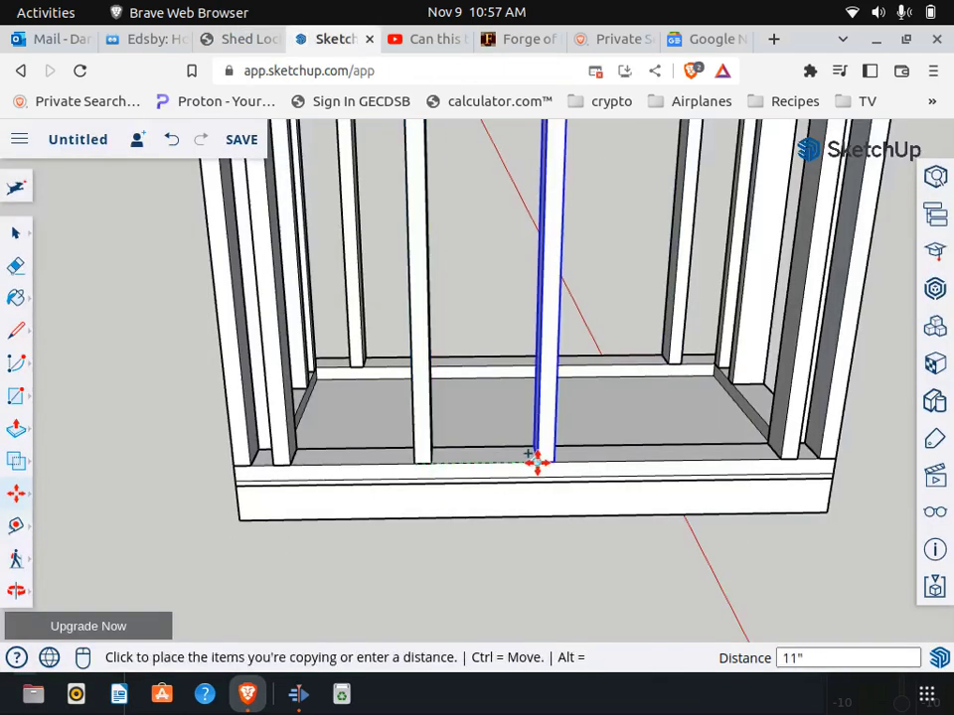
type("16")
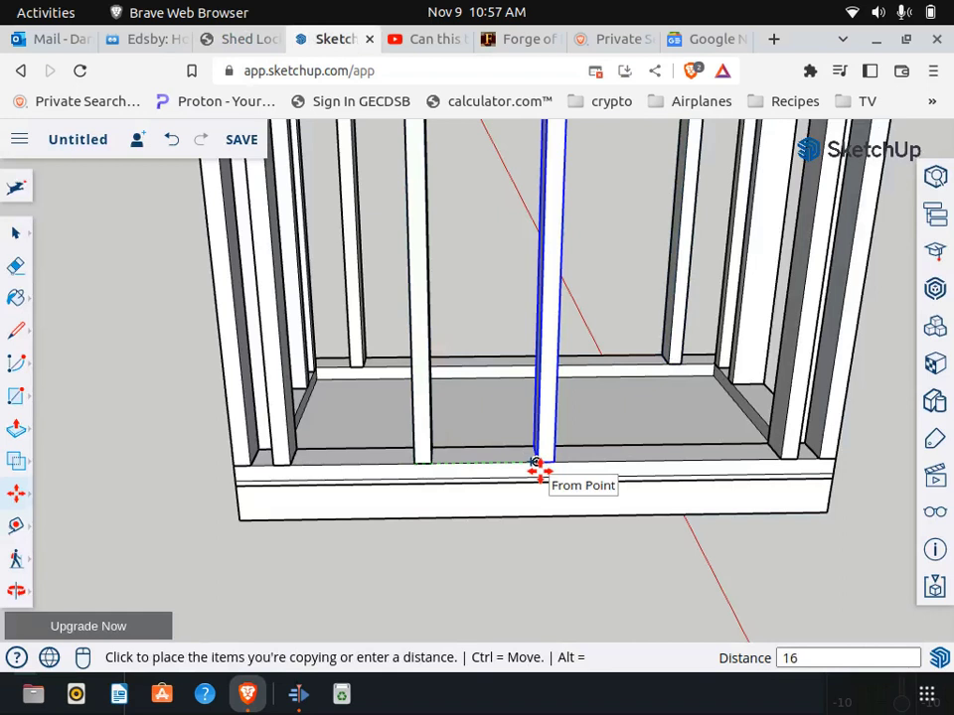
key("Return")
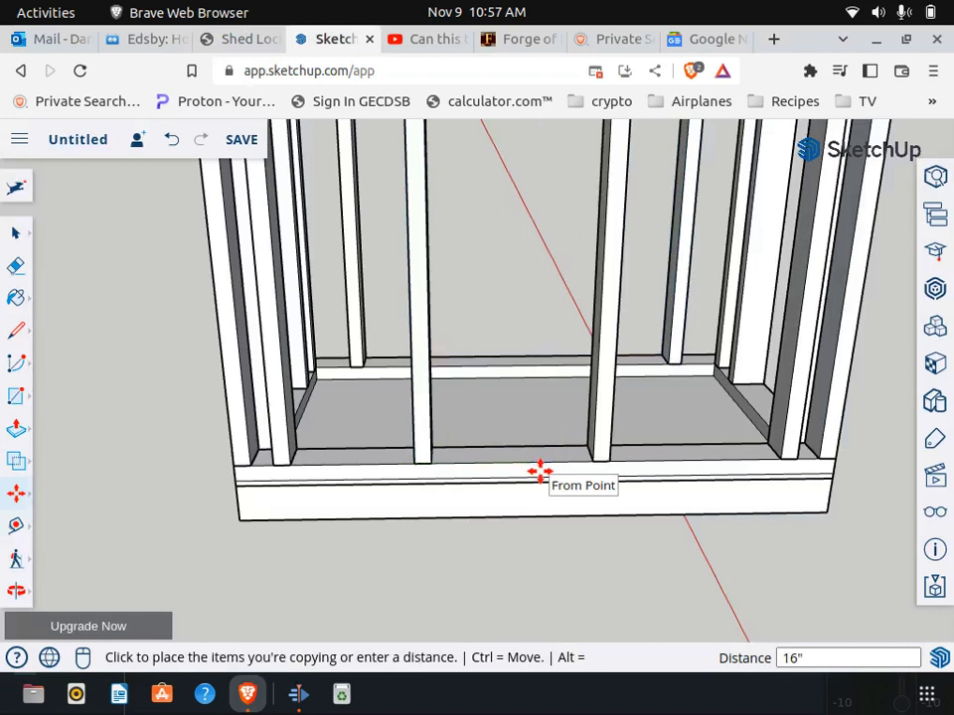
middle_click_drag(539, 472, 675, 503)
Step: Place a 3 1/2" dimension across the plate at the back wall's corner
left_click(16, 591)
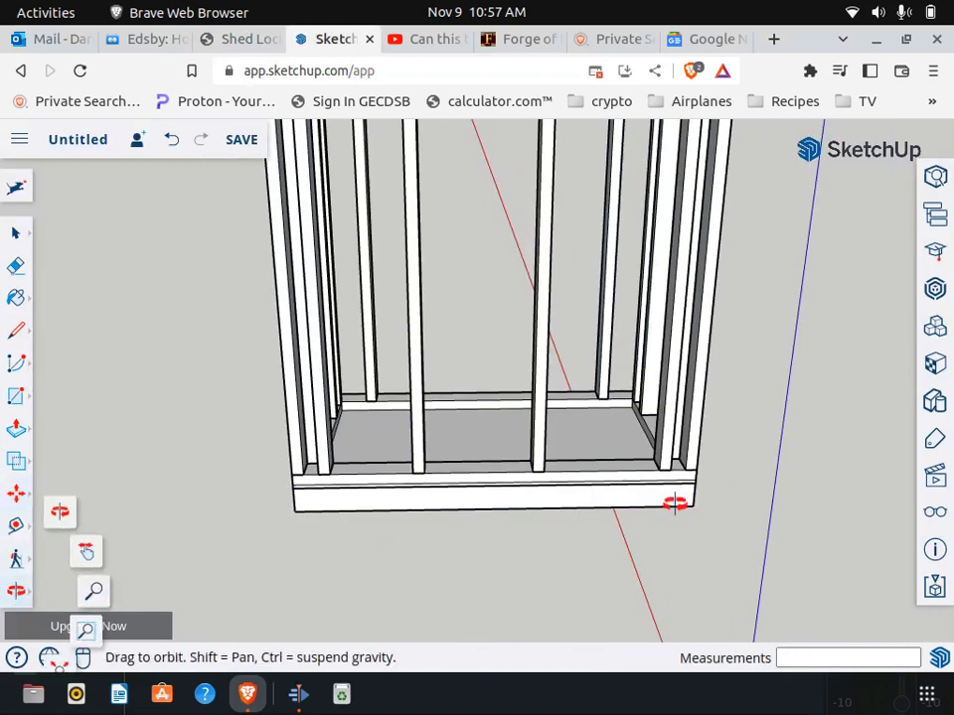
left_click_drag(675, 503, 556, 537)
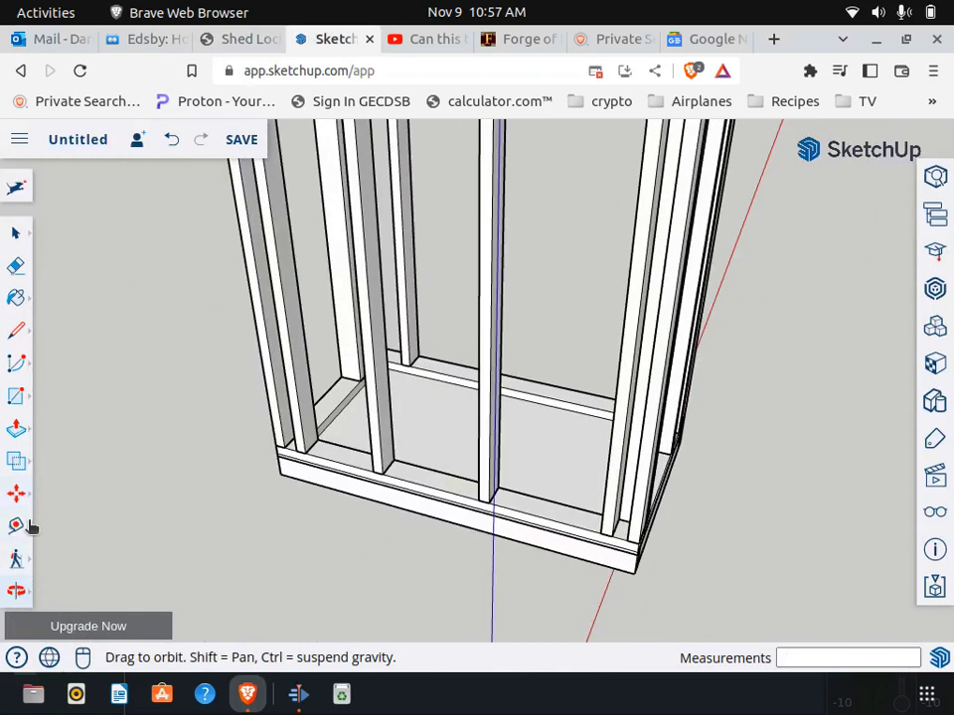
left_click(16, 525)
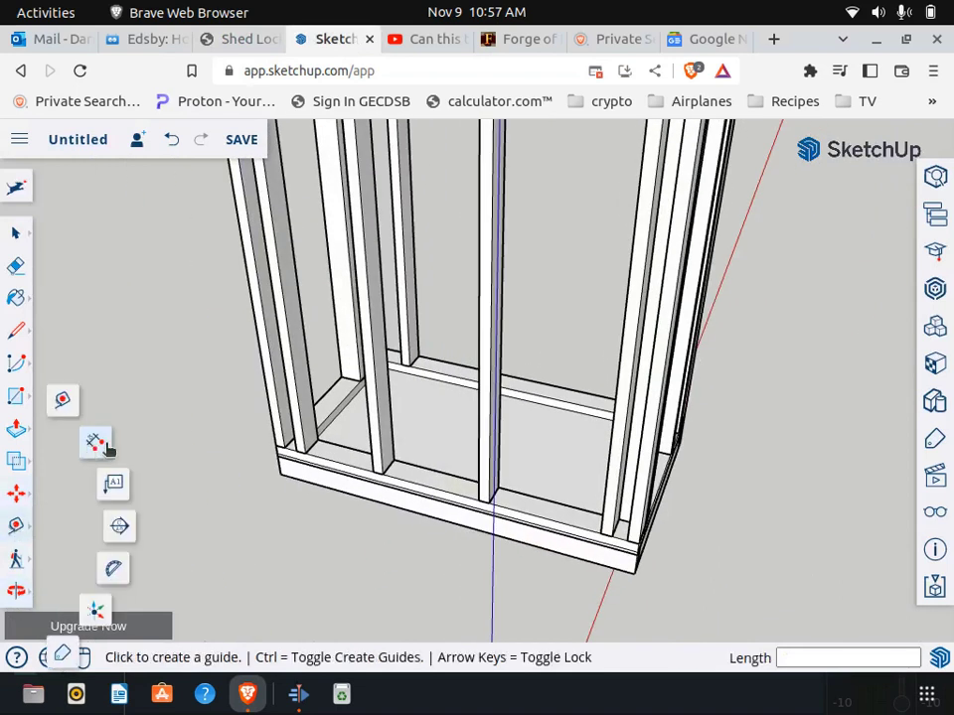
left_click(95, 442)
scroll(287, 473, "up", 5)
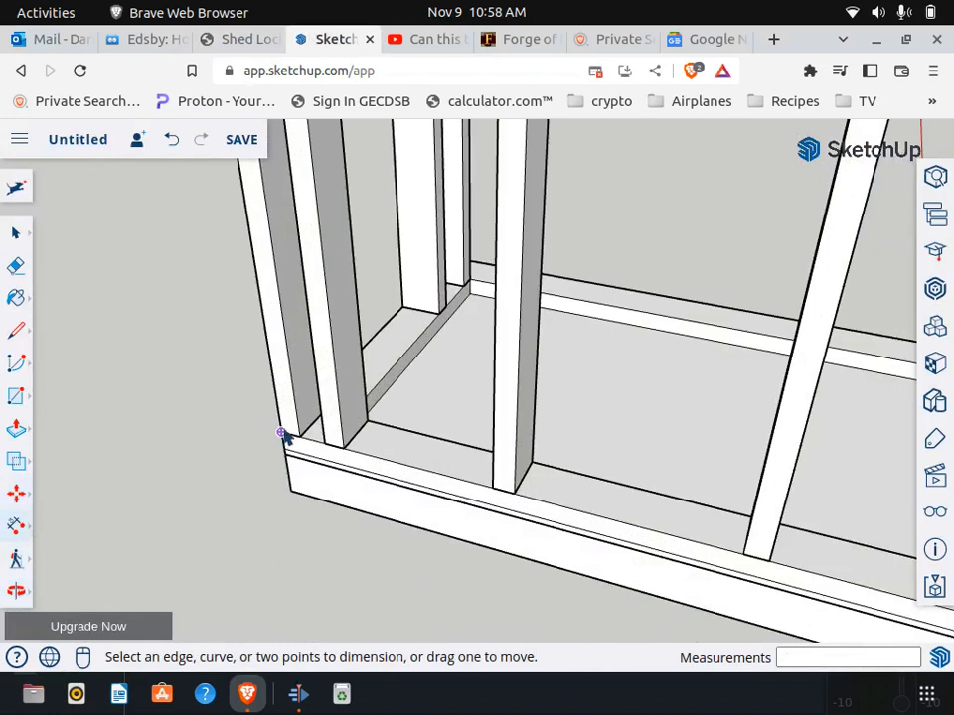
left_click(281, 435)
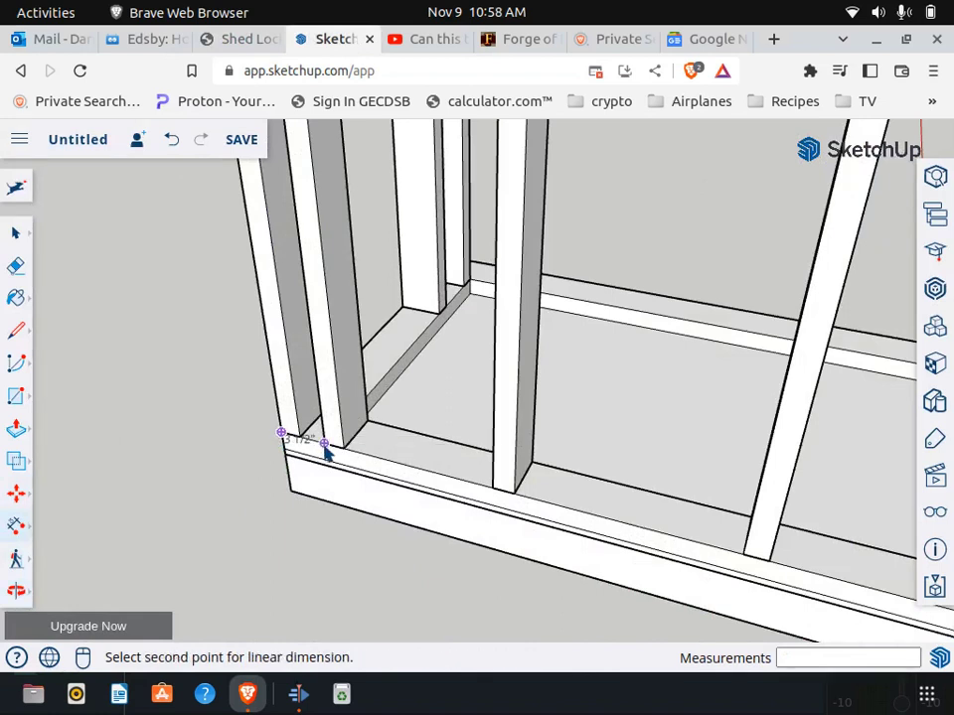
left_click(324, 445)
left_click(230, 520)
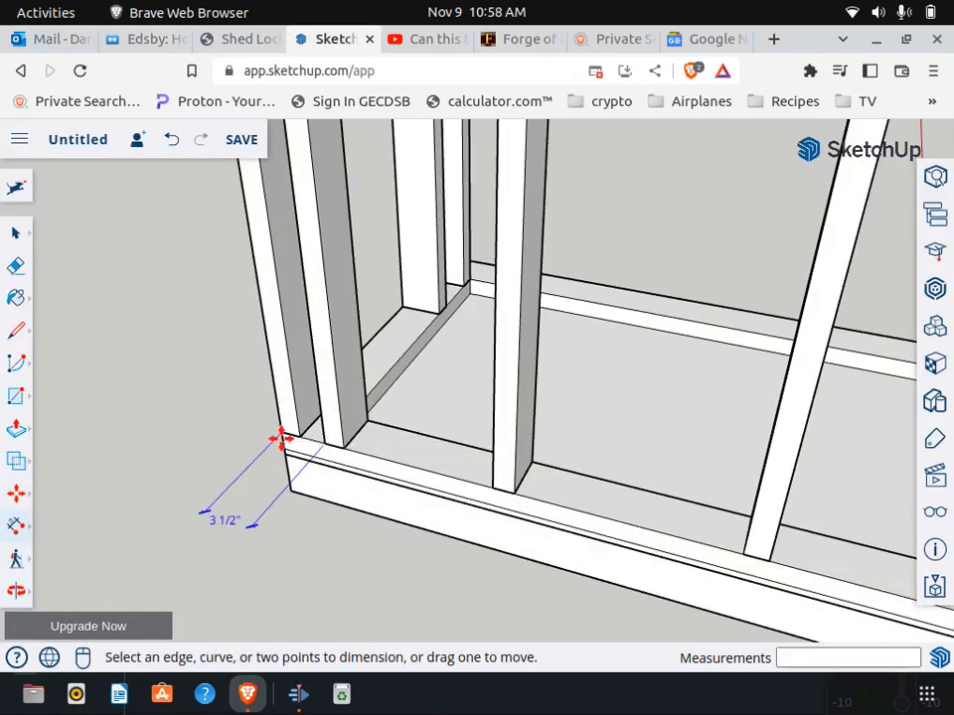
Step: Add a 1' 4" dimension from the wall corner to the stud's base
left_click(281, 434)
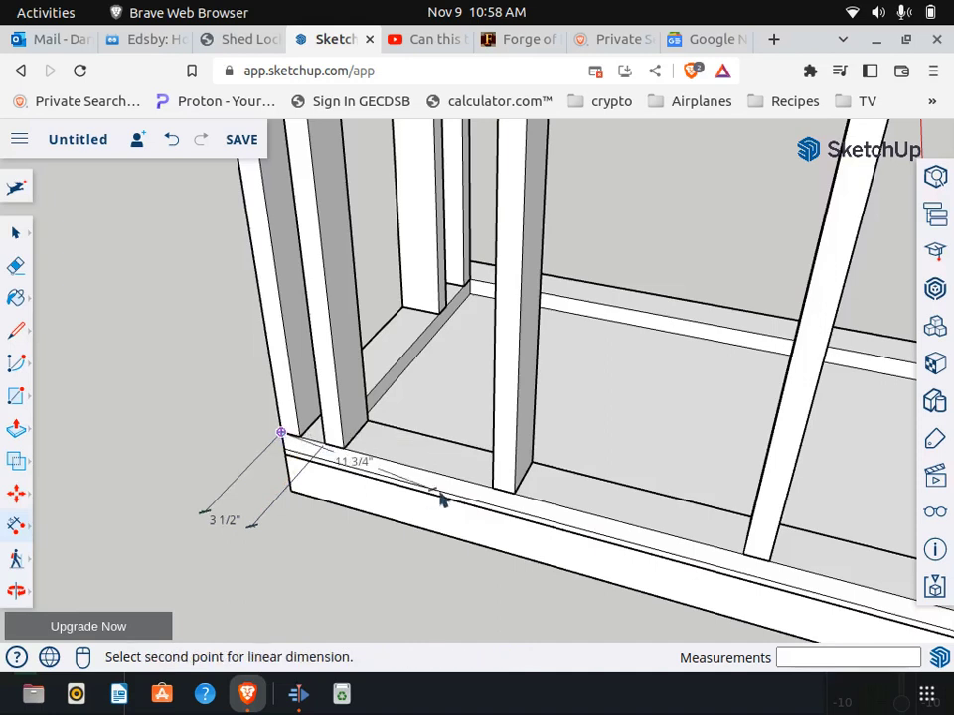
left_click(494, 488)
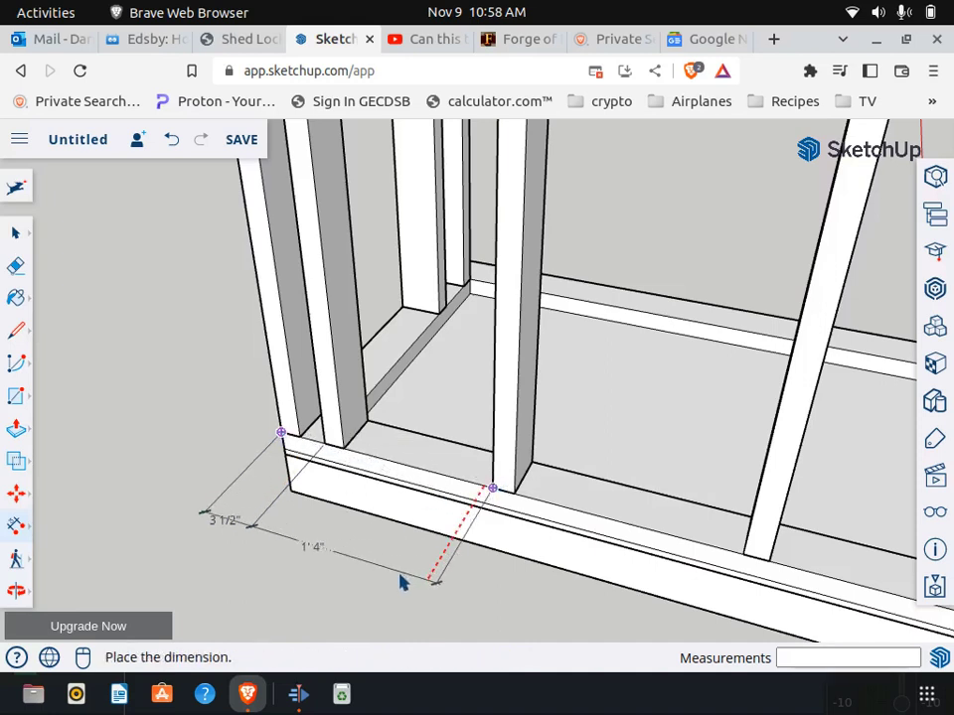
left_click(370, 618)
middle_click_drag(369, 618, 359, 538)
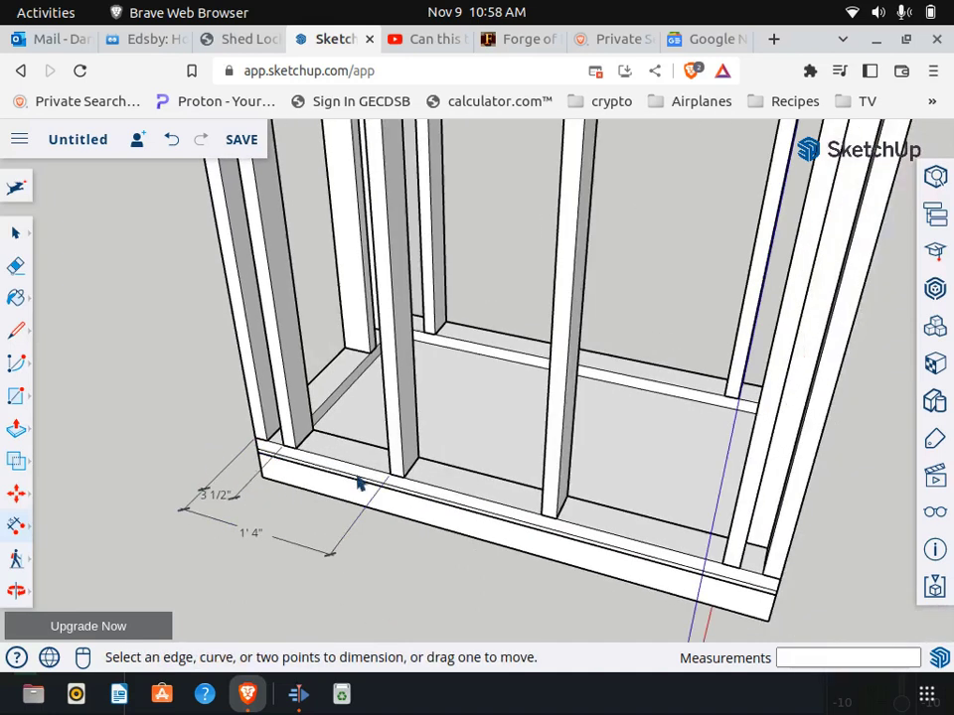